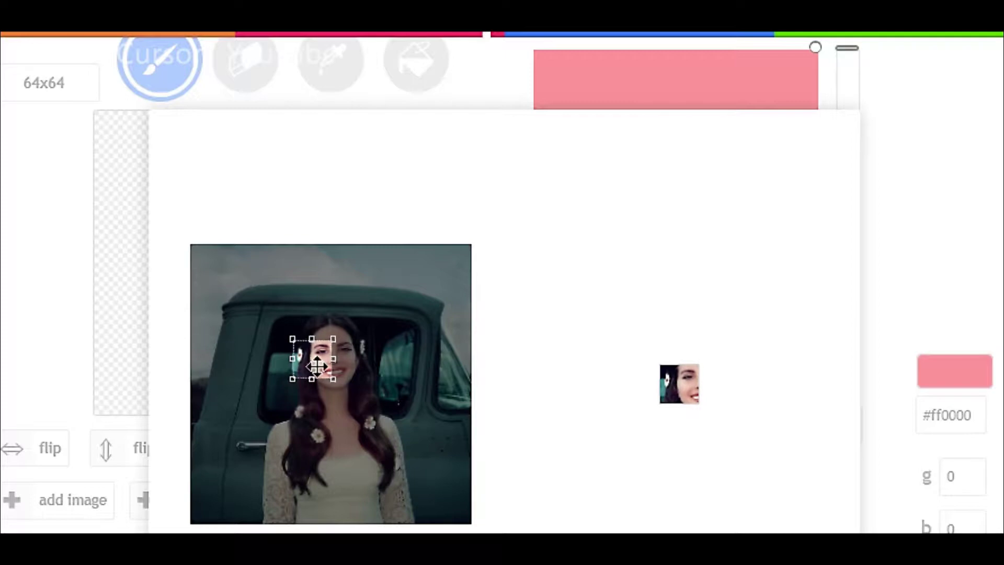
Apply the cropped face to the 64x64 canvas and paint eyelid pixels with a colour sampled from the upper eyelid.
{"action": "key", "text": "Return"}
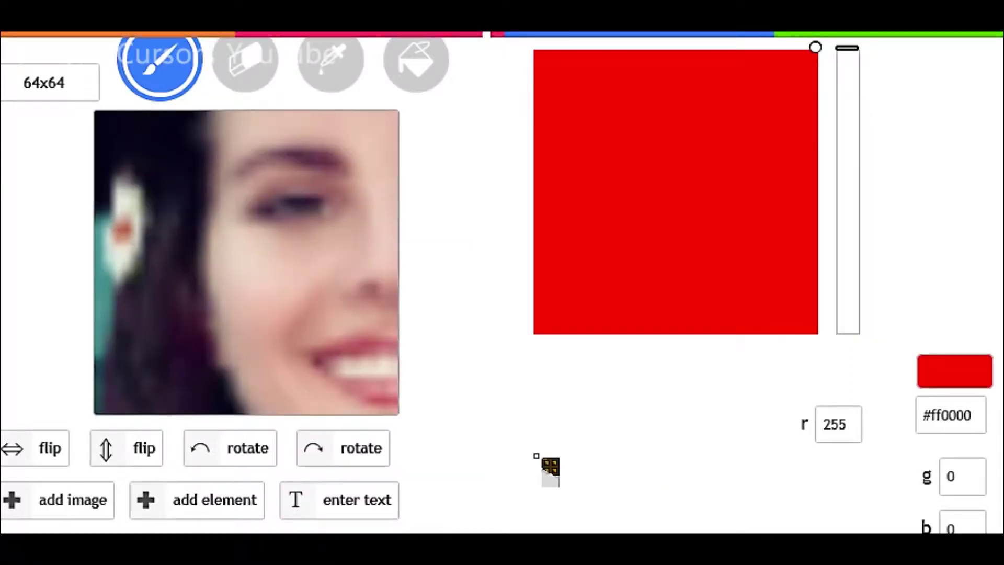
{"action": "left_click", "coordinate": [327, 79]}
{"action": "left_click", "coordinate": [290, 188]}
{"action": "left_click", "coordinate": [175, 73]}
Sample dark tones at the eye's outer corner and paint a dark row of pixels along the lash line there.
{"action": "left_click", "coordinate": [329, 68]}
{"action": "left_click", "coordinate": [264, 212]}
{"action": "left_click", "coordinate": [334, 70]}
{"action": "left_click", "coordinate": [252, 205]}
{"action": "left_click", "coordinate": [167, 70]}
{"action": "left_click", "coordinate": [562, 277]}
{"action": "left_click_drag", "start_coordinate": [271, 212], "coordinate": [260, 211]}
Extend the lash line outward past the eye corner with progressively lighter pixels, using #6c5558 for the end.
{"action": "left_click", "coordinate": [557, 213]}
{"action": "left_click", "coordinate": [251, 212]}
{"action": "left_click", "coordinate": [591, 211]}
{"action": "left_click", "coordinate": [242, 212]}
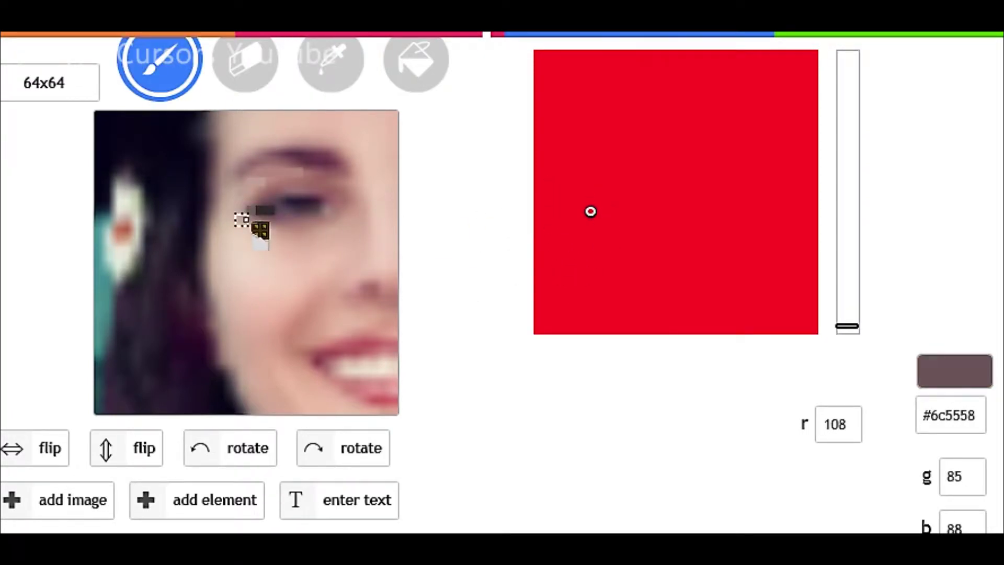
{"action": "left_click", "coordinate": [591, 178]}
{"action": "left_click", "coordinate": [591, 211]}
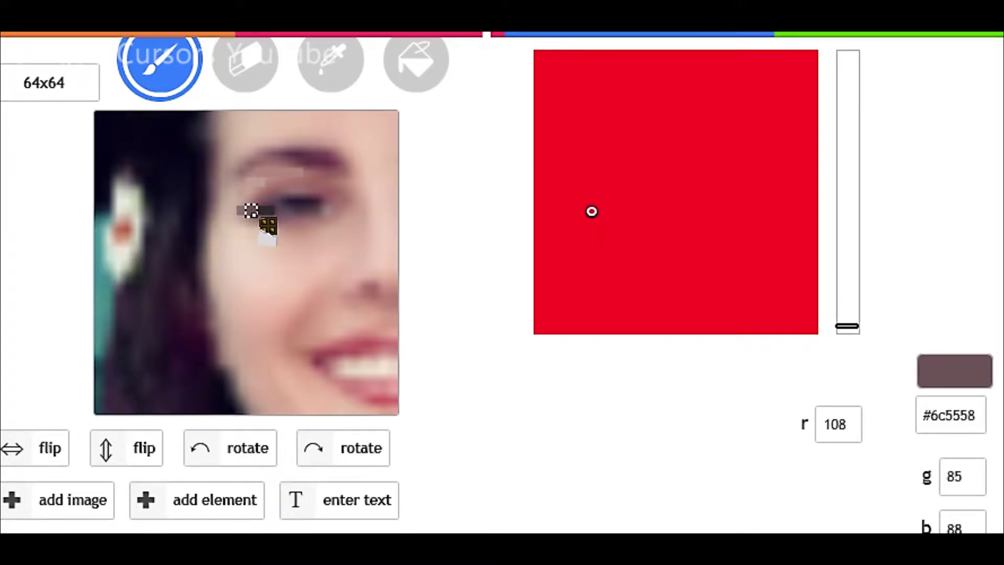
Paint light grey and near-white highlight pixels on either side of the iris.
{"action": "left_click", "coordinate": [595, 156]}
{"action": "left_click", "coordinate": [533, 146]}
{"action": "left_click", "coordinate": [540, 96]}
{"action": "left_click", "coordinate": [532, 72]}
{"action": "left_click", "coordinate": [327, 211]}
Sample the forehead skin, pick a greyish pink shade from it, and paint a light strip across the eyelid above the iris.
{"action": "left_click", "coordinate": [331, 79]}
{"action": "left_click", "coordinate": [333, 124]}
{"action": "left_click", "coordinate": [160, 74]}
{"action": "left_click", "coordinate": [588, 114]}
{"action": "left_click", "coordinate": [592, 138]}
{"action": "left_click_drag", "start_coordinate": [280, 192], "coordinate": [309, 192]}
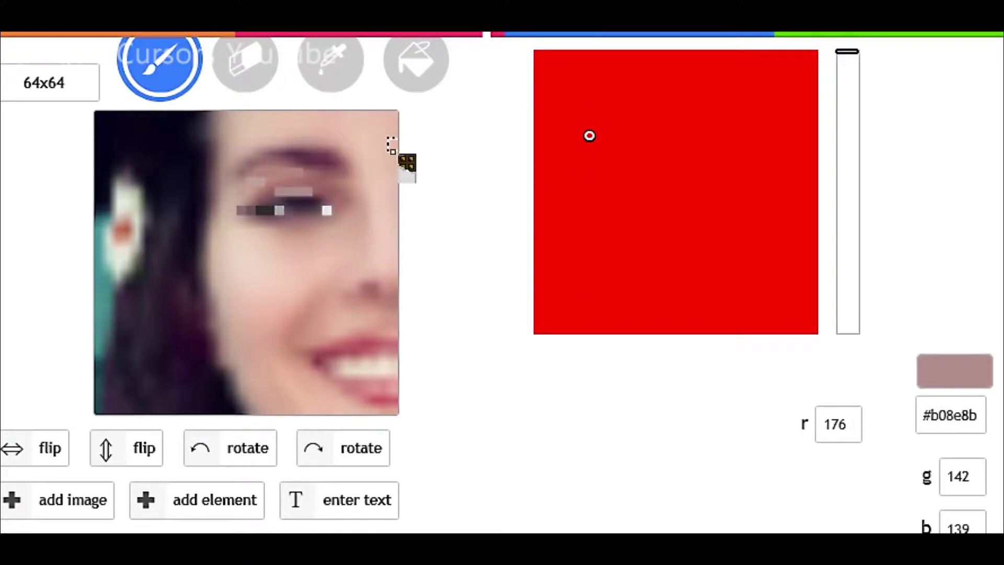
Extend the eyelid strip with #927573 and shade the surrounding eyelid in reddish brown #a16a65.
{"action": "left_click", "coordinate": [585, 148]}
{"action": "left_click", "coordinate": [592, 168]}
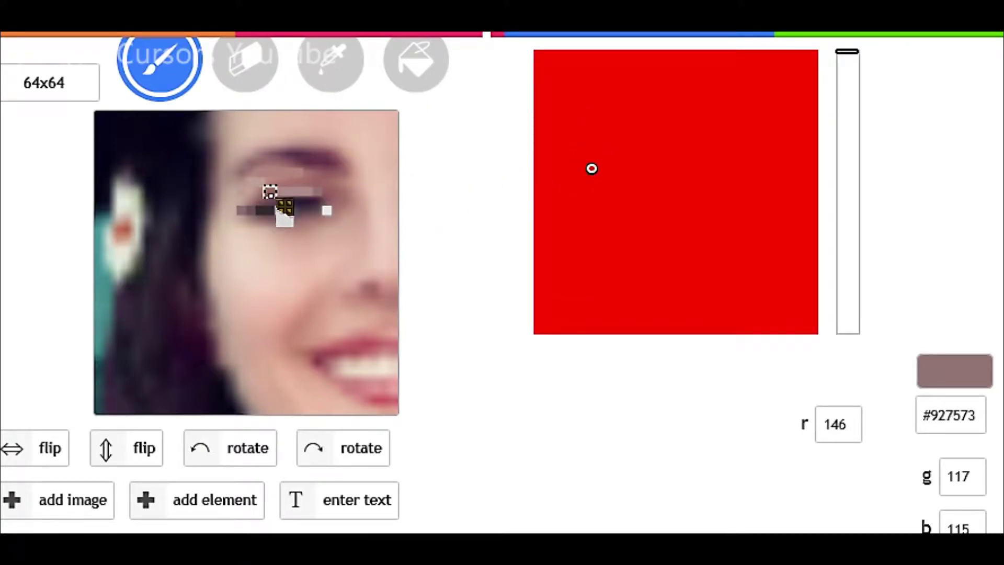
{"action": "left_click", "coordinate": [332, 76]}
{"action": "left_click", "coordinate": [341, 195]}
{"action": "left_click", "coordinate": [180, 66]}
{"action": "left_click_drag", "start_coordinate": [319, 188], "coordinate": [288, 183]}
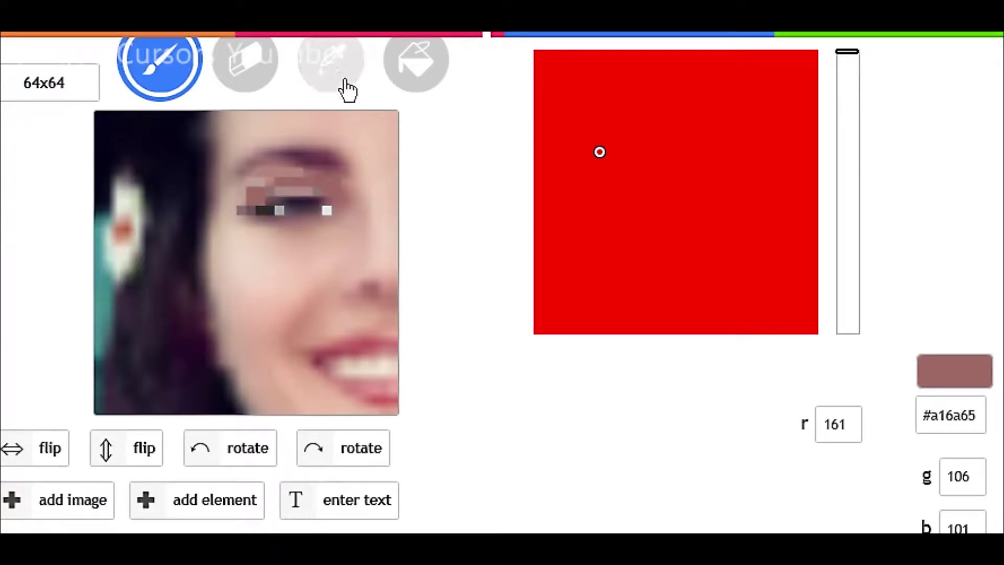
Retouch the outer eyelid corner with the skin tone sampled beside the eye and set the colour to #b79583.
{"action": "left_click", "coordinate": [331, 63]}
{"action": "left_click", "coordinate": [232, 201]}
{"action": "left_click", "coordinate": [611, 128]}
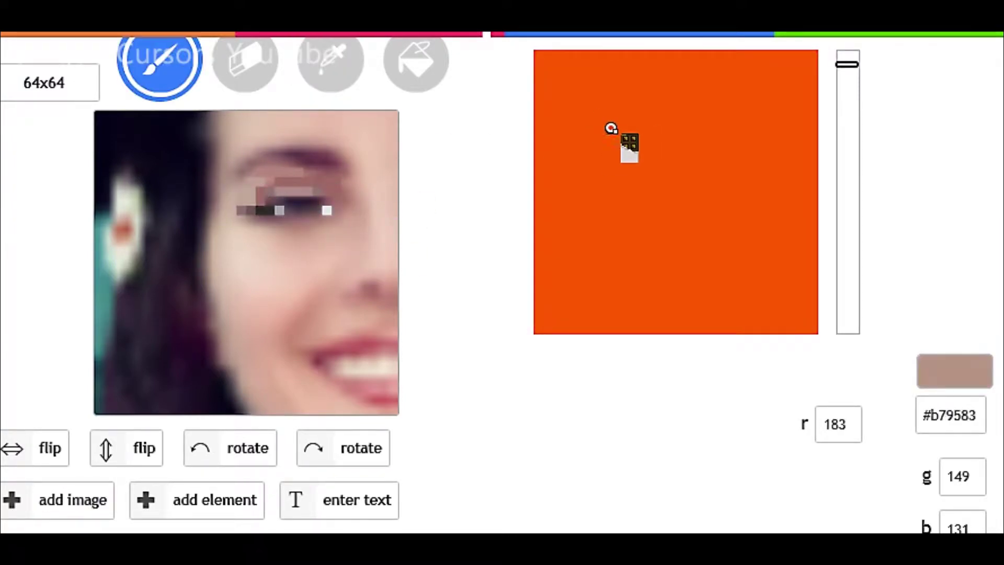
Sample the dark iris colour and paint the iris and lash line with #3a3338.
{"action": "left_click", "coordinate": [331, 63]}
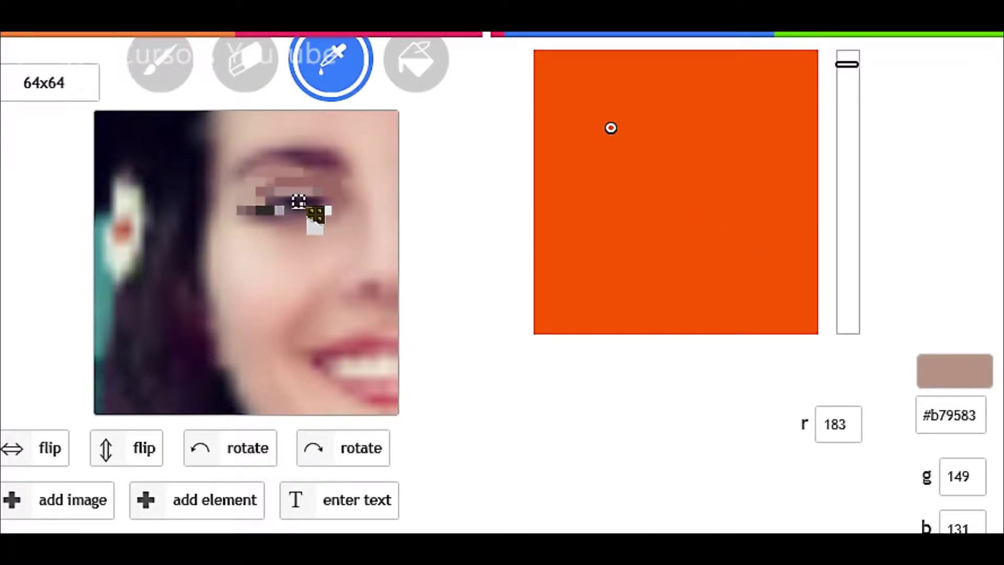
{"action": "left_click", "coordinate": [300, 202]}
{"action": "left_click", "coordinate": [566, 260]}
{"action": "left_click", "coordinate": [160, 63]}
{"action": "left_click", "coordinate": [564, 267]}
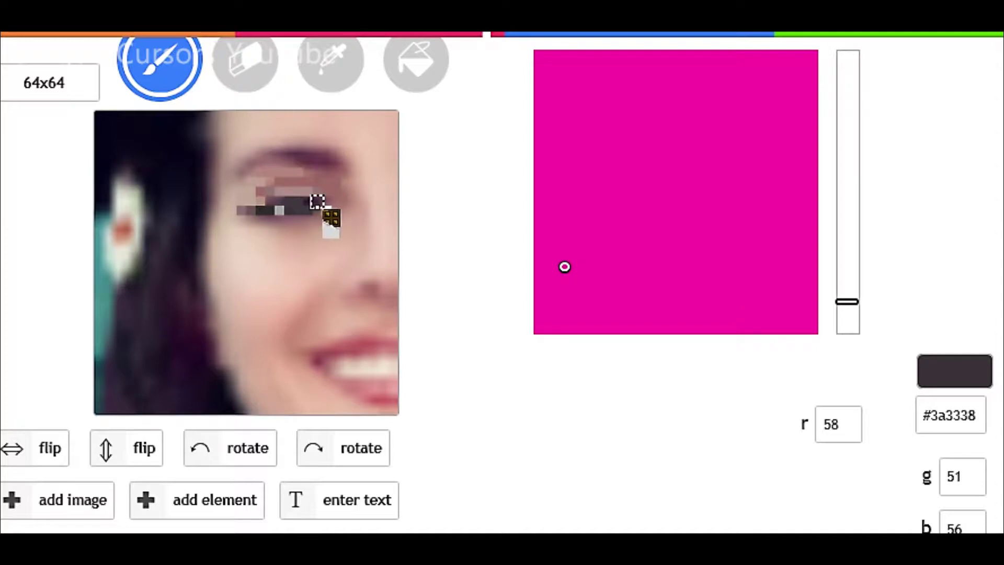
Paint greyish mauve #83757e pixels above the iris and darken the pupil with #2f2f2f.
{"action": "left_click", "coordinate": [558, 224]}
{"action": "left_click", "coordinate": [562, 185]}
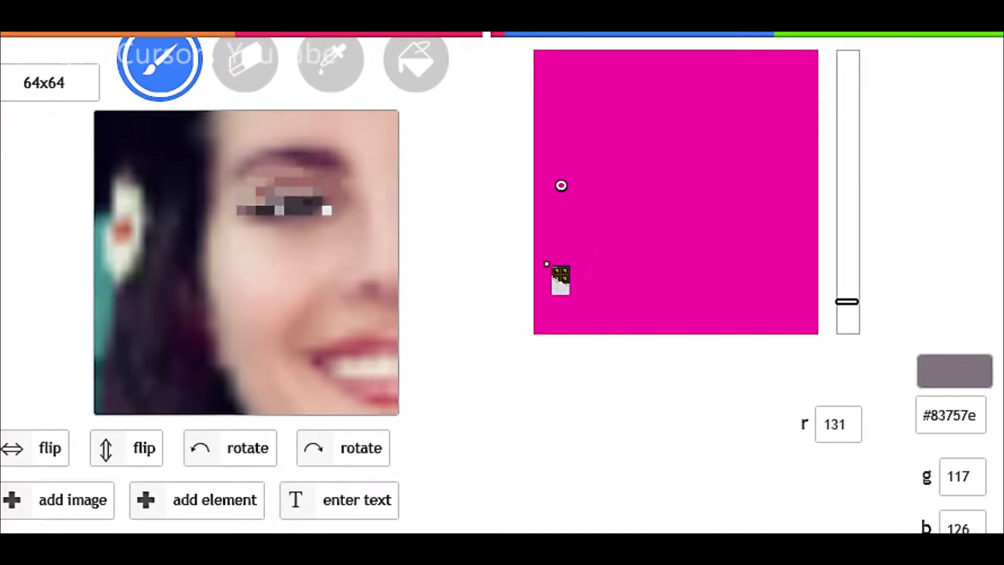
{"action": "left_click_drag", "start_coordinate": [601, 279], "coordinate": [531, 280]}
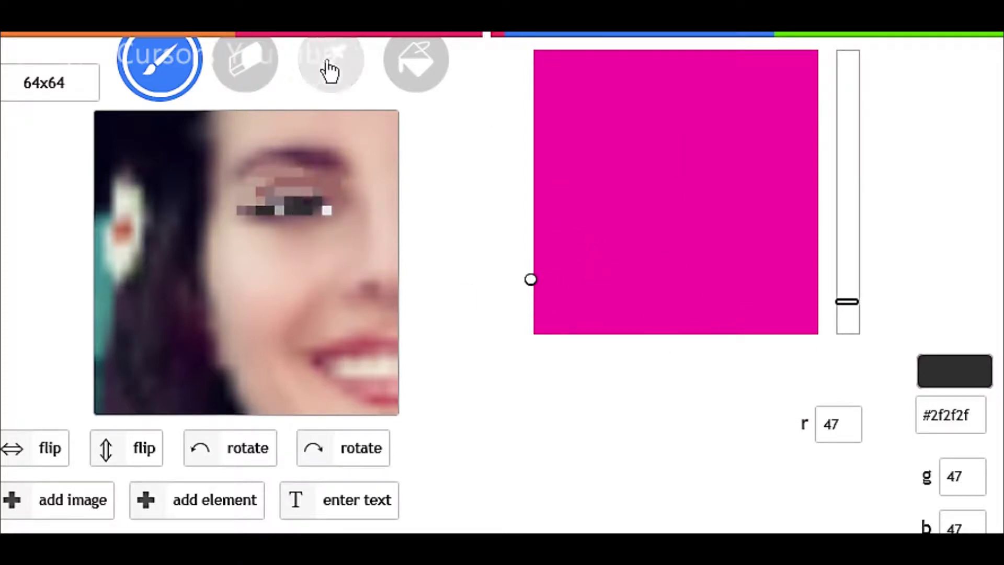
Sample skin tones around the inner eye, paint shading pixels beside the nose bridge, and set the colour to #dbb3a5.
{"action": "left_click", "coordinate": [321, 71]}
{"action": "left_click", "coordinate": [318, 182]}
{"action": "left_click", "coordinate": [335, 73]}
{"action": "left_click", "coordinate": [361, 198]}
{"action": "left_click_drag", "start_coordinate": [357, 219], "coordinate": [365, 229]}
{"action": "mouse_move", "coordinate": [633, 80]}
{"action": "left_mouse_down"}
{"action": "mouse_move", "coordinate": [596, 78]}
{"action": "mouse_move", "coordinate": [601, 87]}
{"action": "left_mouse_up"}
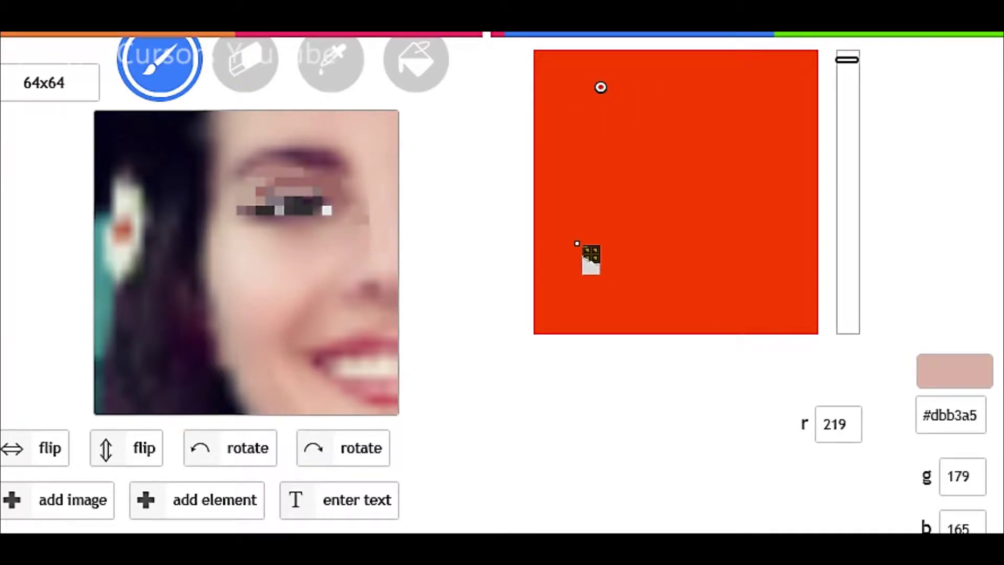
Sample the lower lip's colour and paint the lower lip with flat pink pixels out to the mouth corner.
{"action": "left_click", "coordinate": [339, 65]}
{"action": "left_click", "coordinate": [380, 390]}
{"action": "left_click", "coordinate": [162, 65]}
{"action": "mouse_move", "coordinate": [358, 393]}
{"action": "left_mouse_down"}
{"action": "mouse_move", "coordinate": [384, 391]}
{"action": "mouse_move", "coordinate": [335, 388]}
{"action": "left_mouse_up"}
Sample the upper lip's colour and paint the upper lip with #b66a66.
{"action": "left_click", "coordinate": [335, 65]}
{"action": "left_click", "coordinate": [331, 355]}
{"action": "left_click", "coordinate": [343, 345]}
{"action": "left_click", "coordinate": [162, 66]}
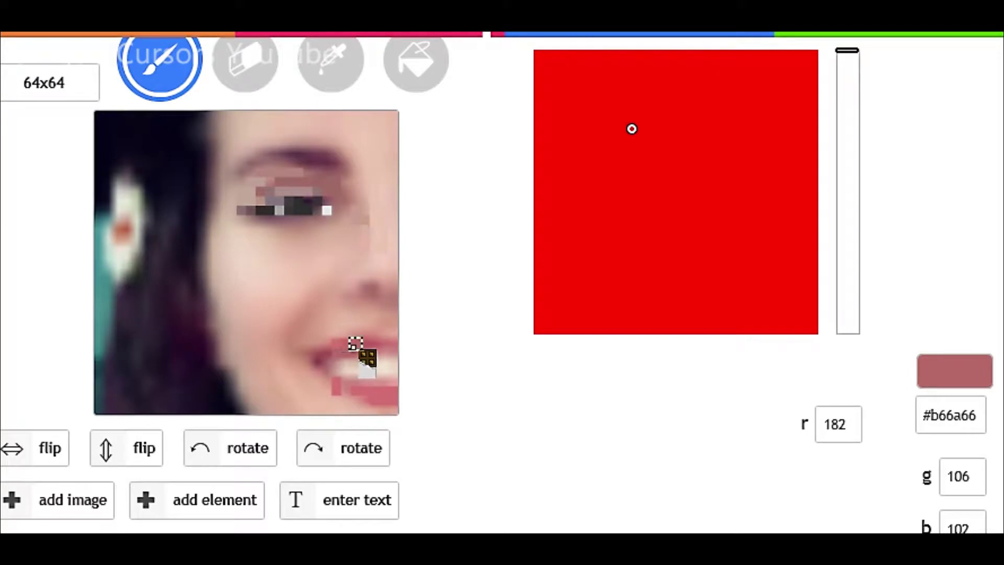
Sample the skin above the lip, choose a more saturated orange shade, and paint a pixel on the upper lip's edge.
{"action": "left_click", "coordinate": [335, 66]}
{"action": "left_click", "coordinate": [340, 327]}
{"action": "left_click", "coordinate": [674, 93]}
{"action": "left_click", "coordinate": [336, 346]}
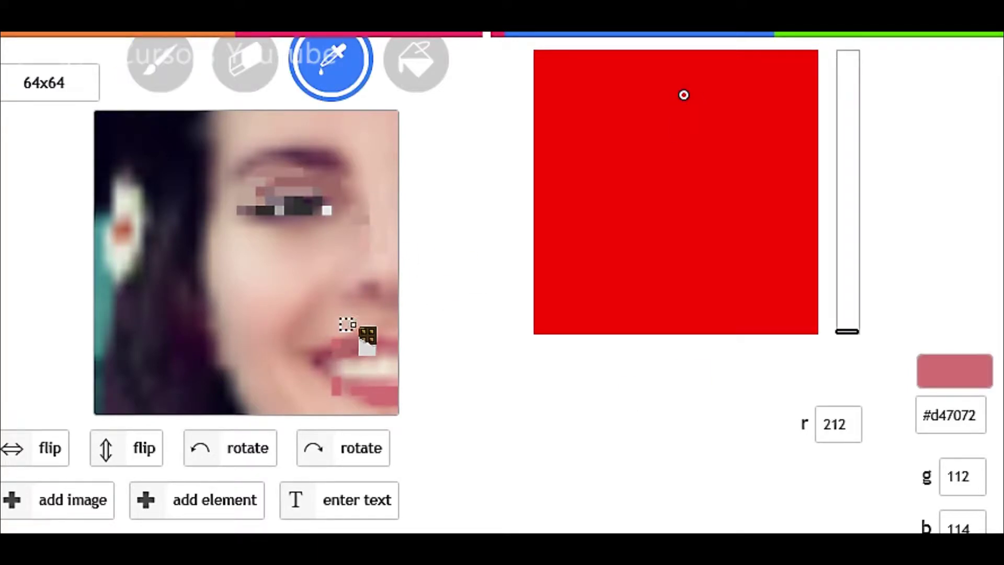
{"action": "left_click", "coordinate": [348, 325]}
{"action": "left_click", "coordinate": [677, 88]}
{"action": "left_click", "coordinate": [178, 75]}
{"action": "left_click", "coordinate": [337, 344]}
Sample the teeth colour and repaint the teeth in pale shades, including light pink #edd2c7.
{"action": "left_click", "coordinate": [335, 67]}
{"action": "left_click", "coordinate": [344, 370]}
{"action": "left_click", "coordinate": [170, 71]}
{"action": "left_click_drag", "start_coordinate": [337, 370], "coordinate": [365, 371]}
{"action": "left_click", "coordinate": [636, 73]}
{"action": "left_click", "coordinate": [386, 372]}
{"action": "left_click_drag", "start_coordinate": [692, 51], "coordinate": [614, 49]}
{"action": "left_click", "coordinate": [386, 366]}
{"action": "left_click_drag", "start_coordinate": [589, 108], "coordinate": [579, 70]}
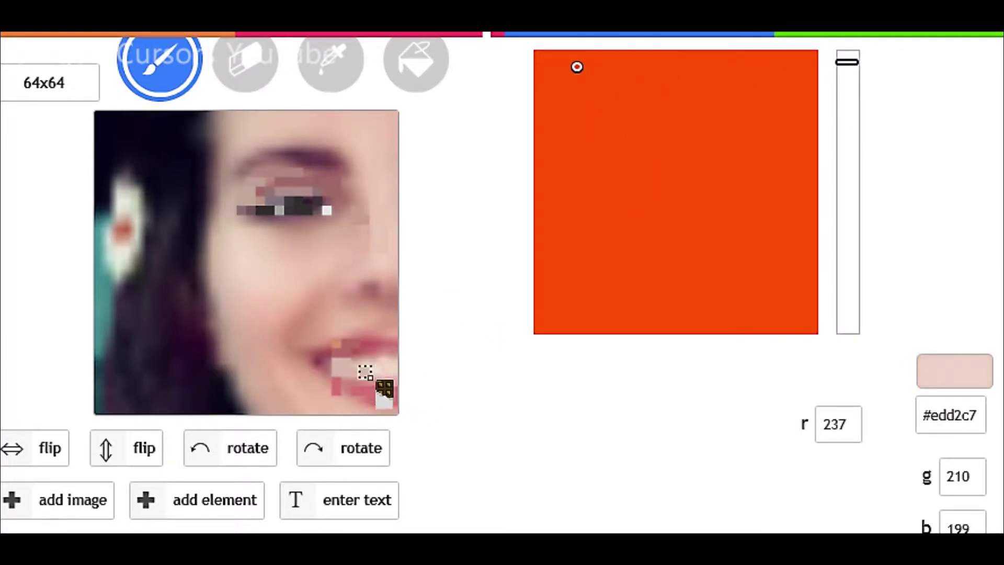
Shift the colour to pink #d96e8b and paint an accent at the mouth corner beside the teeth.
{"action": "left_click", "coordinate": [686, 85]}
{"action": "left_click", "coordinate": [671, 89]}
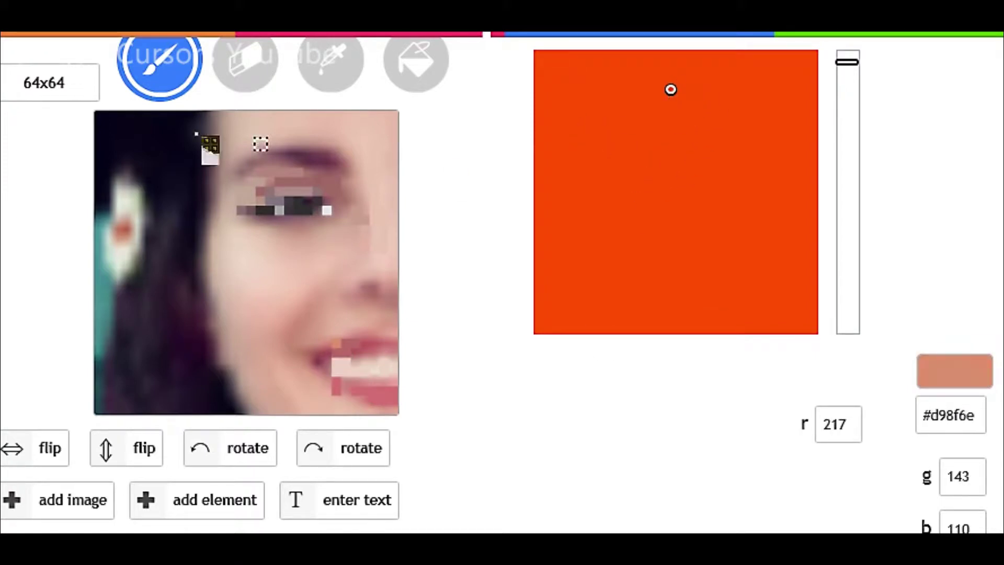
{"action": "left_click_drag", "start_coordinate": [856, 68], "coordinate": [868, 325]}
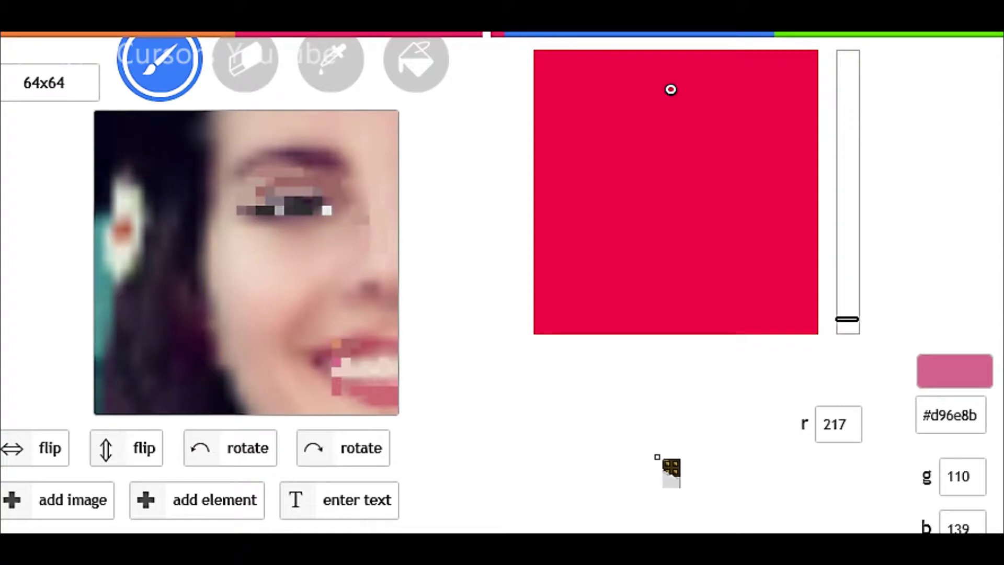
Sample the hair flower's centre and repaint the centre with that flat reddish brown colour.
{"action": "left_click", "coordinate": [341, 72]}
{"action": "left_click", "coordinate": [119, 227]}
{"action": "left_click", "coordinate": [153, 83]}
{"action": "left_click_drag", "start_coordinate": [118, 229], "coordinate": [127, 220]}
Paint the flower's petals with sampled off-white #d9dcd0 and add #6f706c shadow pixels along their edge.
{"action": "left_click", "coordinate": [334, 72]}
{"action": "left_click", "coordinate": [121, 199]}
{"action": "left_click_drag", "start_coordinate": [128, 210], "coordinate": [128, 249]}
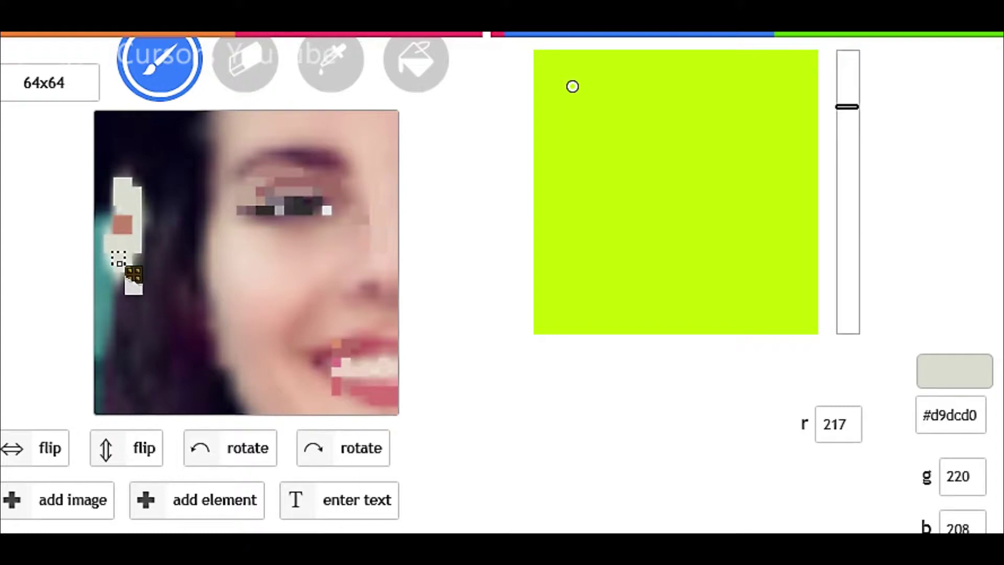
{"action": "left_click_drag", "start_coordinate": [541, 137], "coordinate": [540, 207]}
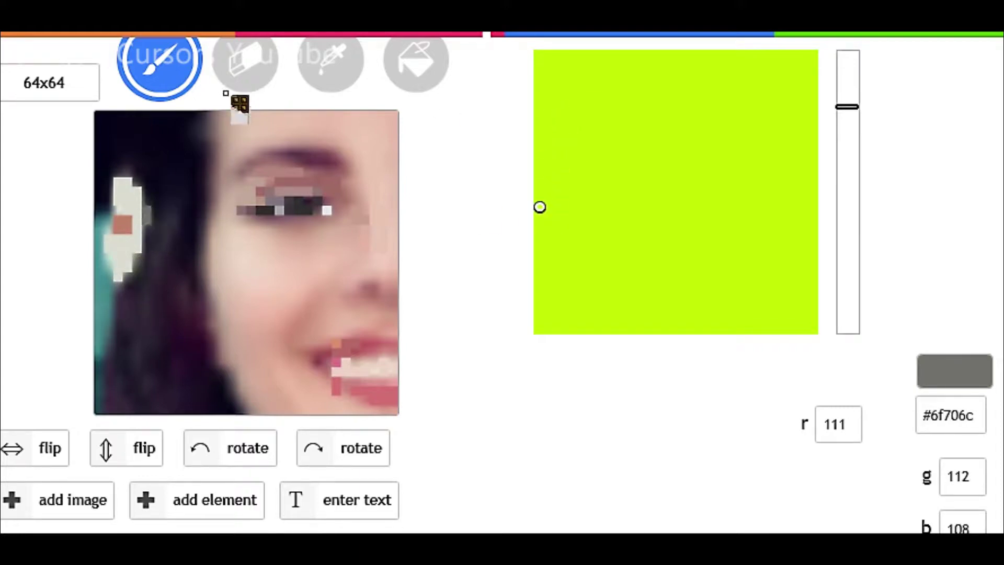
Sample the flower's centre, lighten the colour to #eead98, and add highlight pixels to the centre.
{"action": "left_click", "coordinate": [329, 71]}
{"action": "left_click", "coordinate": [124, 224]}
{"action": "left_click_drag", "start_coordinate": [646, 117], "coordinate": [634, 66]}
{"action": "left_click", "coordinate": [175, 76]}
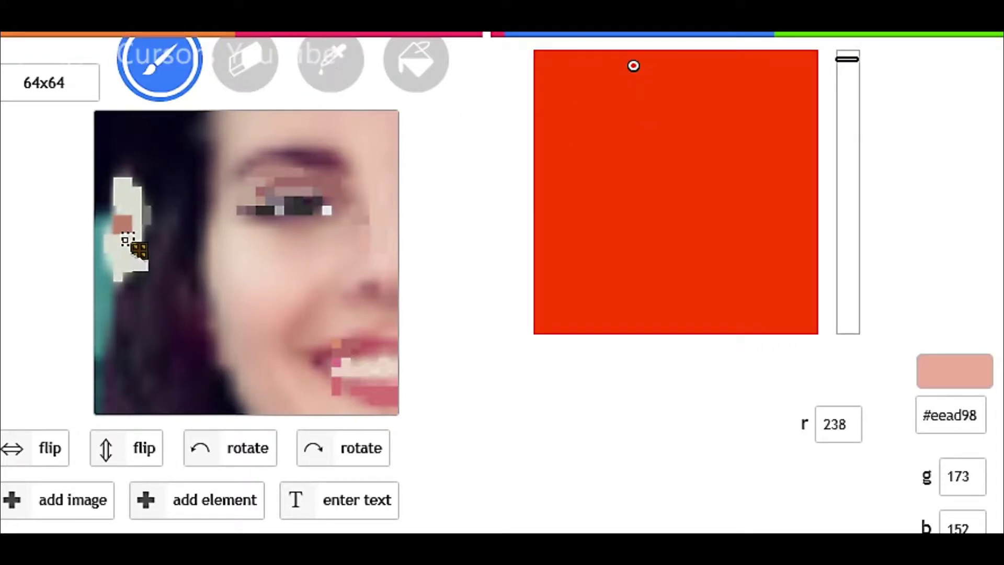
Paint the background strip beside the hair with sampled teal #448e90 above and dark slate #323f4b below.
{"action": "left_click", "coordinate": [330, 60]}
{"action": "left_click", "coordinate": [101, 293]}
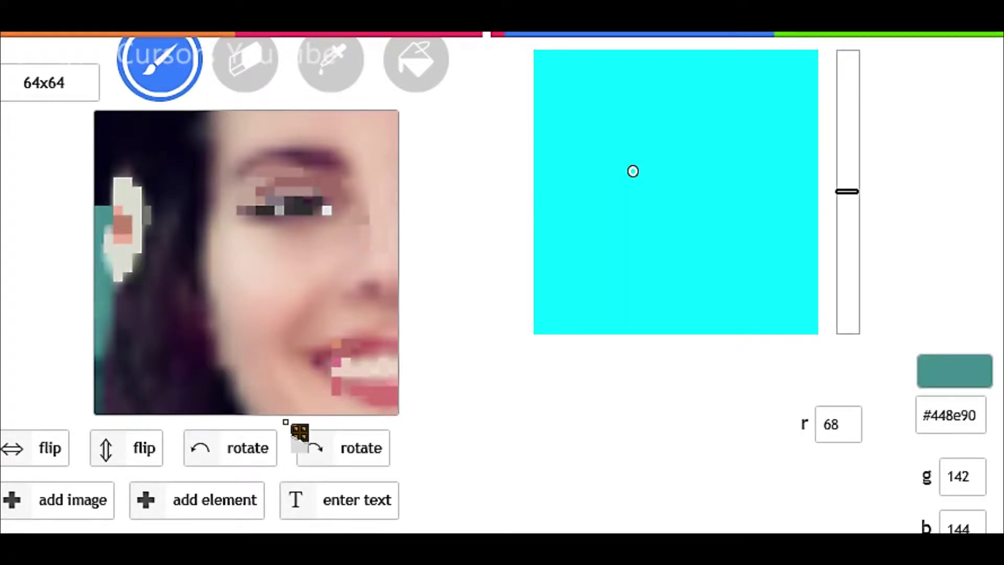
{"action": "left_click", "coordinate": [317, 80]}
{"action": "left_click", "coordinate": [111, 331]}
{"action": "left_click", "coordinate": [150, 78]}
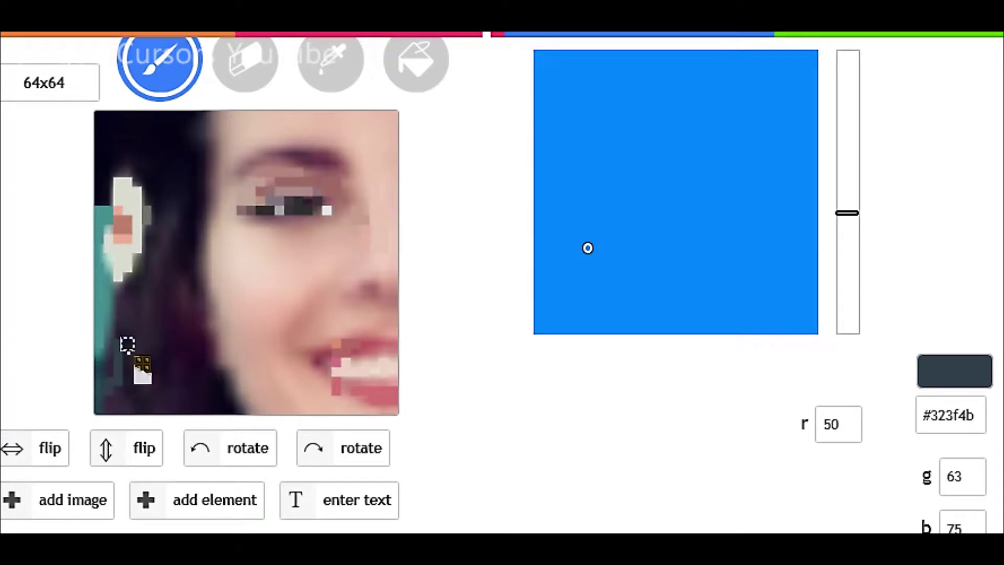
{"action": "left_click_drag", "start_coordinate": [119, 312], "coordinate": [100, 353]}
{"action": "left_click", "coordinate": [330, 60]}
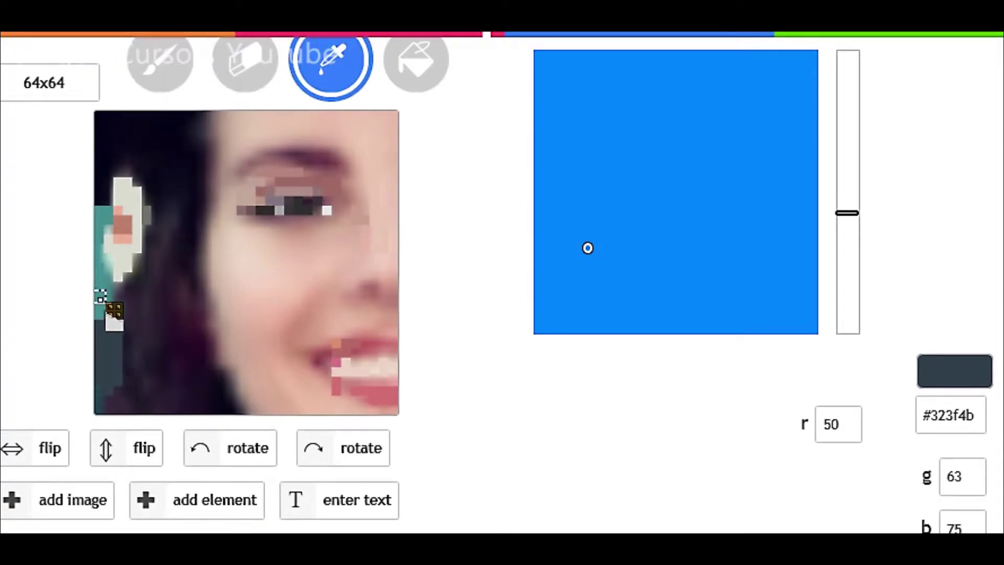
{"action": "left_click", "coordinate": [101, 293]}
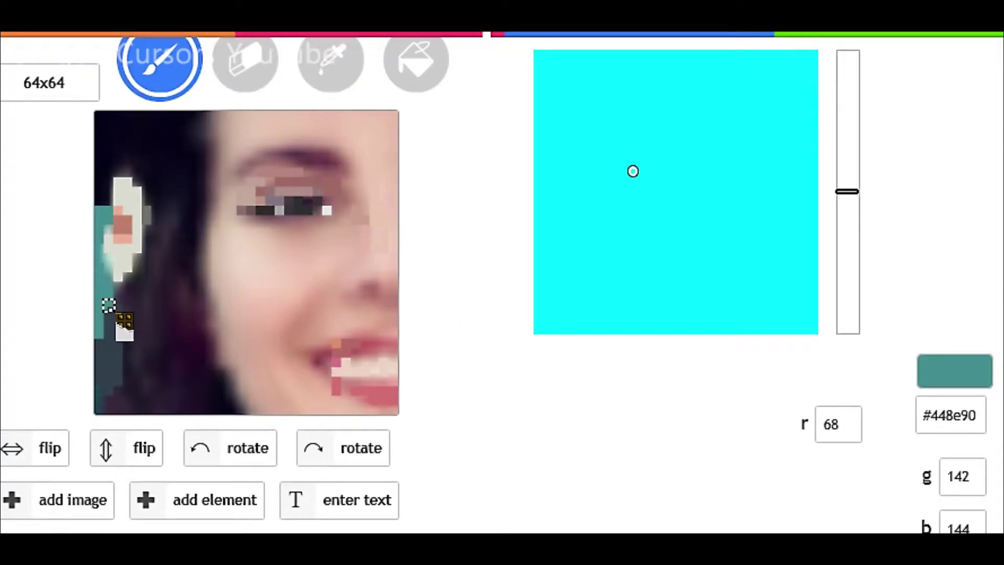
Sample the dark hair, lighten the colour to #444358, and paint long strands down through the hair.
{"action": "left_click", "coordinate": [330, 60]}
{"action": "left_click", "coordinate": [175, 217]}
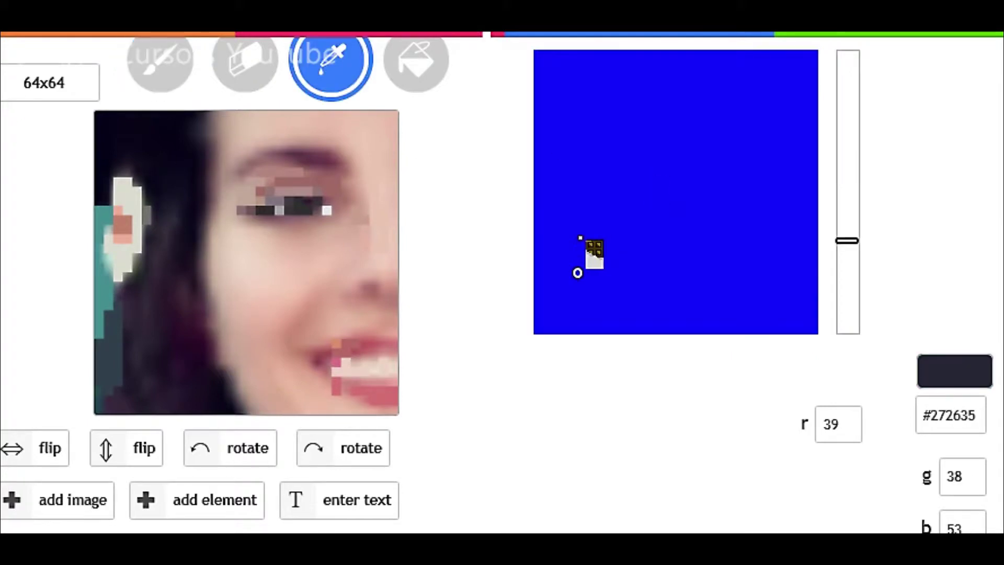
{"action": "left_click", "coordinate": [570, 233]}
{"action": "mouse_move", "coordinate": [176, 191]}
{"action": "left_mouse_down"}
{"action": "mouse_move", "coordinate": [136, 299]}
{"action": "mouse_move", "coordinate": [139, 357]}
{"action": "mouse_move", "coordinate": [170, 398]}
{"action": "left_mouse_up"}
{"action": "left_click_drag", "start_coordinate": [175, 351], "coordinate": [175, 411]}
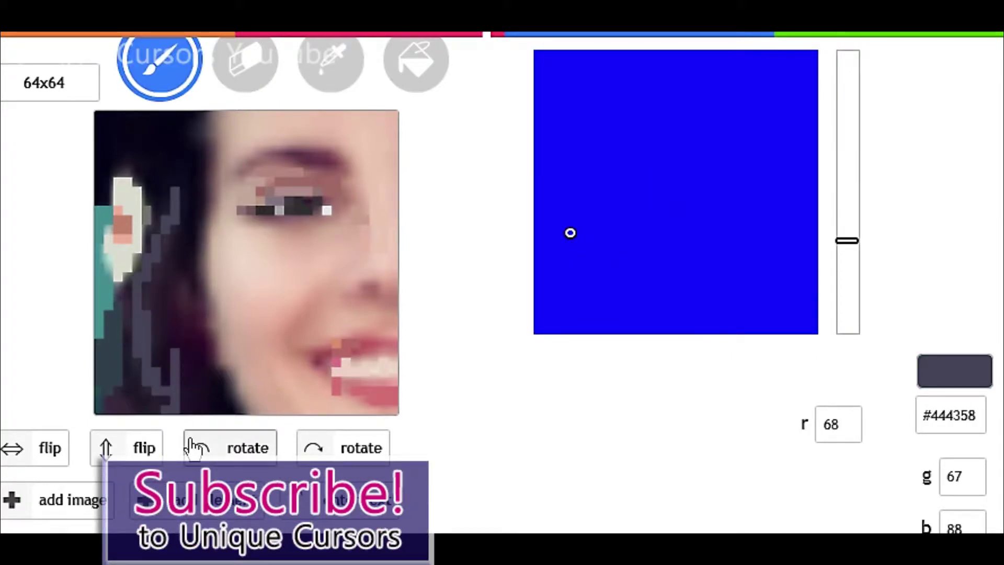
Fill the hair between the strands and the face with sampled dark plum #2d2231 and near-black #120a1b pixels.
{"action": "left_click", "coordinate": [331, 60]}
{"action": "left_click", "coordinate": [162, 298]}
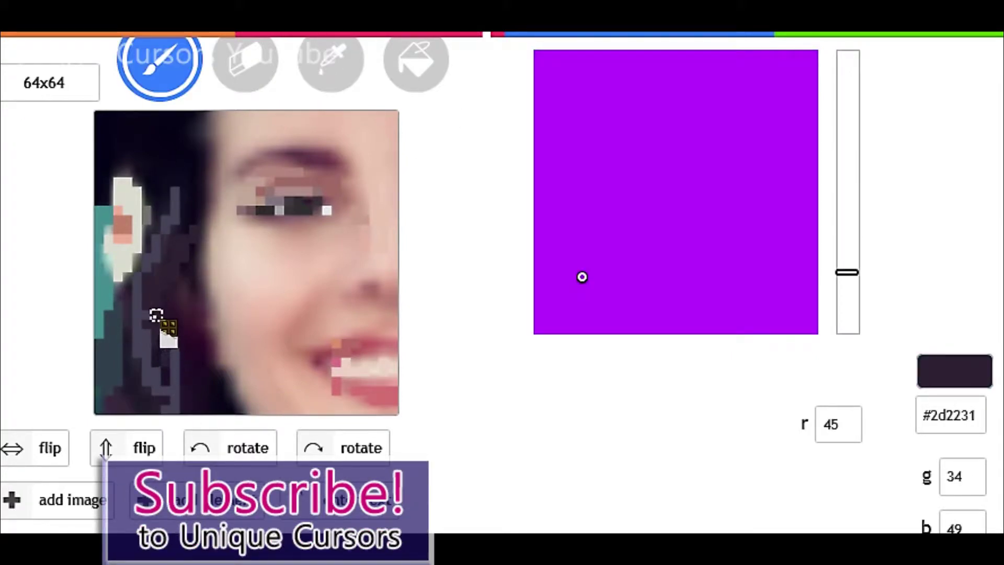
{"action": "left_click", "coordinate": [330, 61]}
{"action": "left_click", "coordinate": [213, 370]}
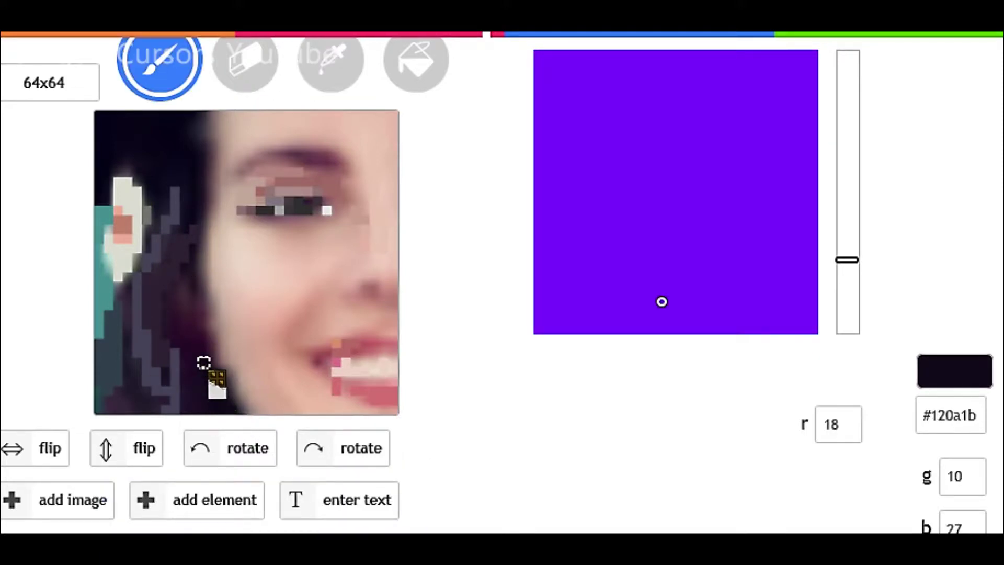
{"action": "left_click", "coordinate": [323, 68]}
{"action": "left_click", "coordinate": [201, 345]}
{"action": "left_click_drag", "start_coordinate": [204, 220], "coordinate": [195, 220]}
{"action": "left_click_drag", "start_coordinate": [204, 372], "coordinate": [212, 362]}
Sample the tone where hair meets the cheek, lighten it to mauve, and paint a vertical strip along that edge.
{"action": "left_click", "coordinate": [331, 62]}
{"action": "left_click", "coordinate": [212, 249]}
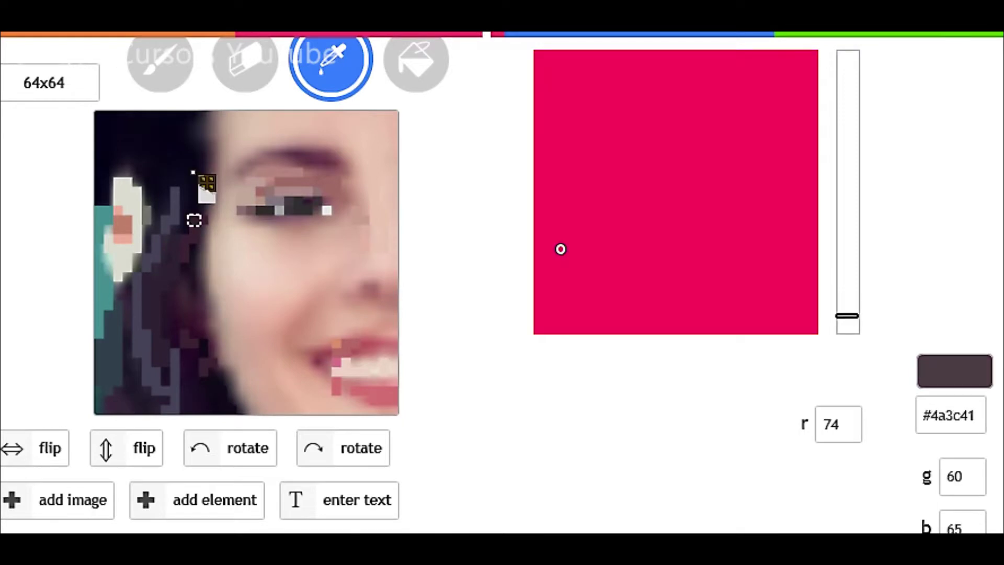
{"action": "left_click", "coordinate": [555, 165]}
{"action": "left_click_drag", "start_coordinate": [204, 248], "coordinate": [209, 339]}
Blend the cheek's hair edge using sampled skin tone #d3b9aa and lighter mauve pixels, and set the colour to #ab8887.
{"action": "key", "text": "i"}
{"action": "left_click", "coordinate": [234, 277]}
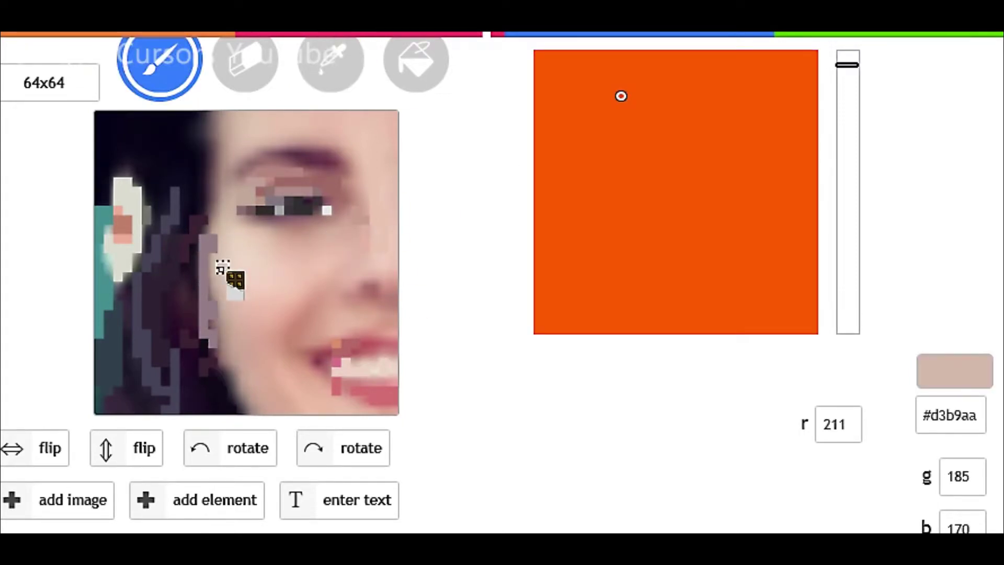
{"action": "key", "text": "i"}
{"action": "left_click", "coordinate": [213, 296]}
{"action": "mouse_move", "coordinate": [213, 294]}
{"action": "left_mouse_down"}
{"action": "mouse_move", "coordinate": [297, 182]}
{"action": "mouse_move", "coordinate": [213, 295]}
{"action": "left_mouse_up"}
{"action": "left_click", "coordinate": [557, 151]}
{"action": "left_click", "coordinate": [552, 179]}
{"action": "mouse_move", "coordinate": [553, 180]}
{"action": "left_mouse_down"}
{"action": "mouse_move", "coordinate": [567, 143]}
{"action": "mouse_move", "coordinate": [592, 141]}
{"action": "left_mouse_up"}
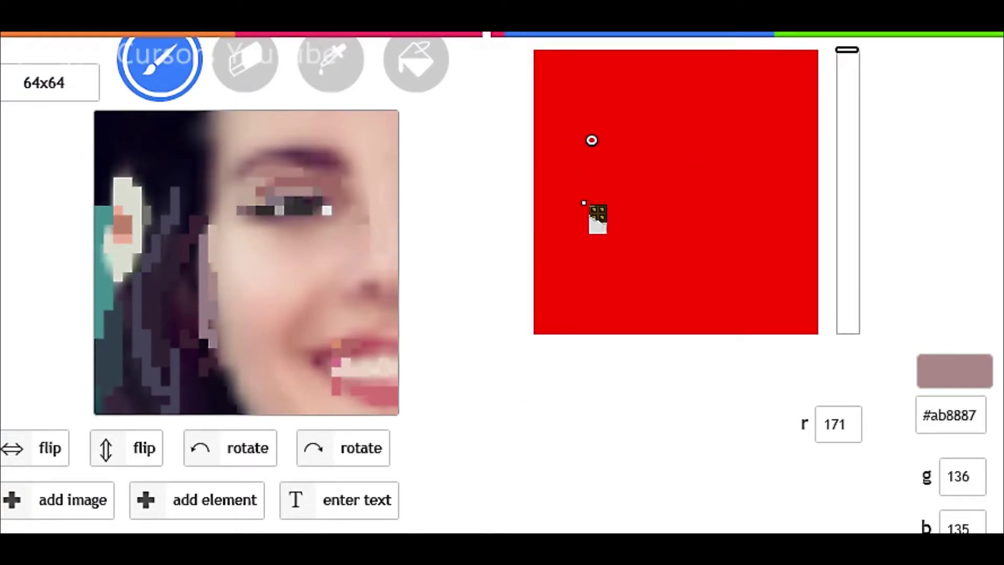
Sample the hair beside the lower cheek and paint dark brown pixels there, using #473c3c.
{"action": "key", "text": "i"}
{"action": "left_click", "coordinate": [194, 325]}
{"action": "left_click", "coordinate": [576, 252]}
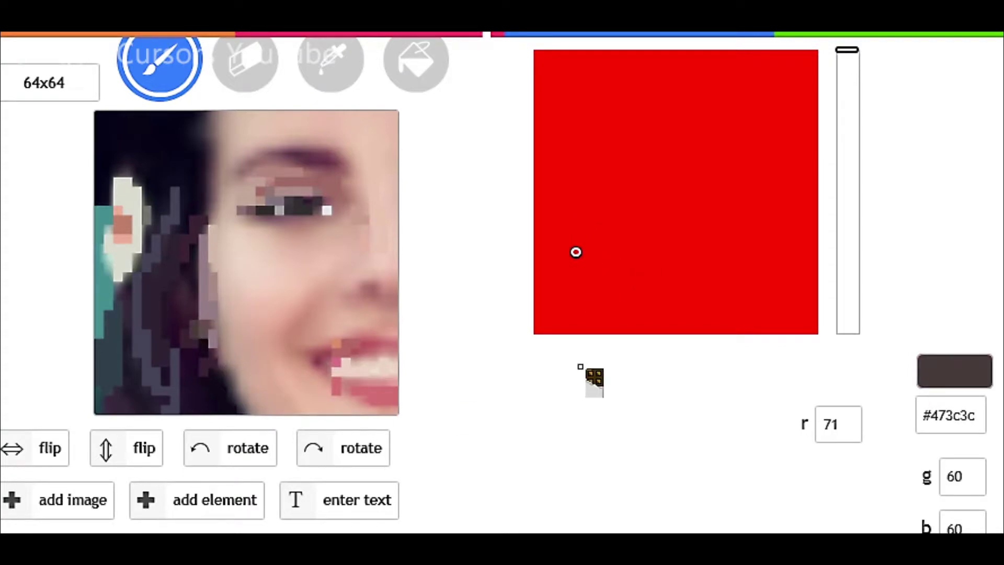
Paint near-black #120a1b and purple #503c66 pixels where the hair meets the jaw, and shift the colour to brown #664c3c.
{"action": "key", "text": "i"}
{"action": "left_click", "coordinate": [289, 207]}
{"action": "left_click", "coordinate": [165, 82]}
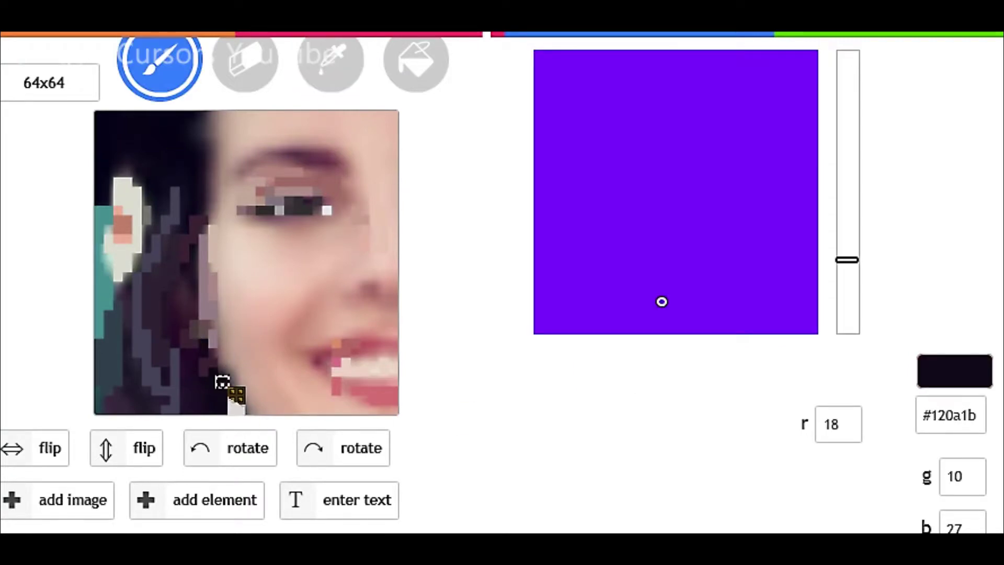
{"action": "left_click", "coordinate": [656, 249]}
{"action": "left_click", "coordinate": [647, 218]}
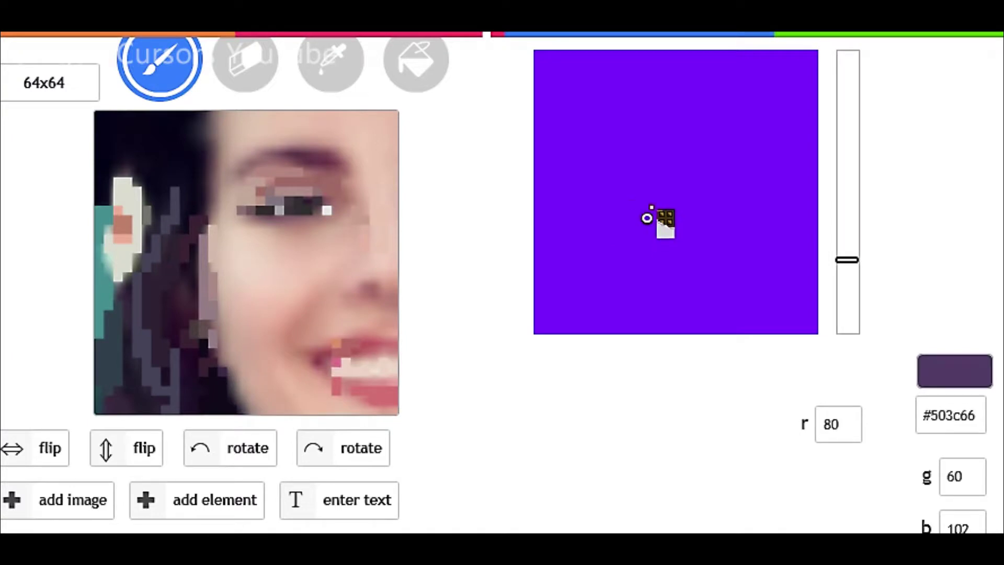
{"action": "left_click_drag", "start_coordinate": [847, 260], "coordinate": [848, 66]}
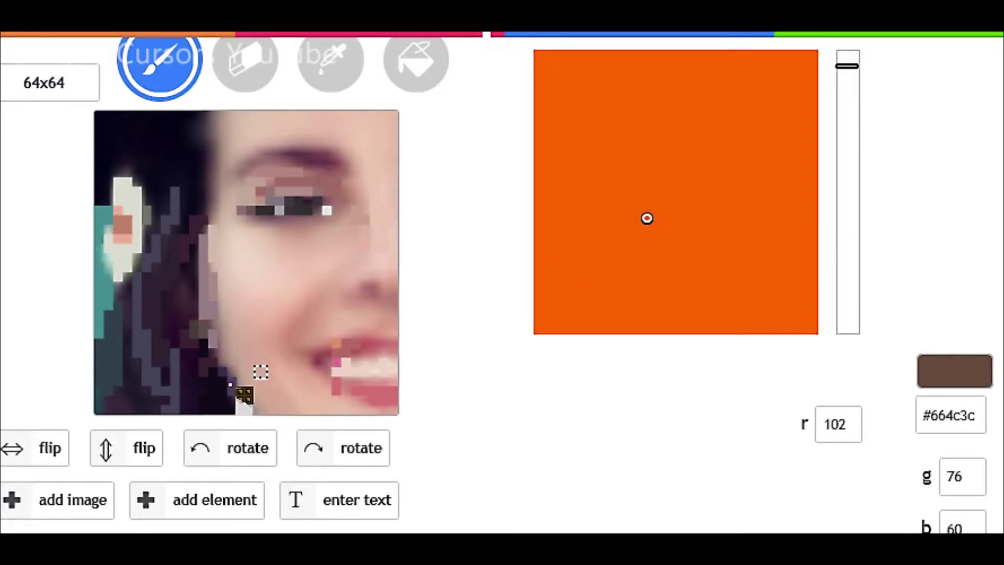
Paint lighter brown pixels along the lower jaw edge, and sample the skin tones of the jaw and cheek.
{"action": "left_click", "coordinate": [641, 170]}
{"action": "left_click", "coordinate": [327, 70]}
{"action": "left_click", "coordinate": [251, 400]}
{"action": "left_click", "coordinate": [167, 78]}
{"action": "left_click_drag", "start_coordinate": [242, 400], "coordinate": [298, 401]}
{"action": "left_click", "coordinate": [330, 73]}
{"action": "left_click", "coordinate": [269, 355]}
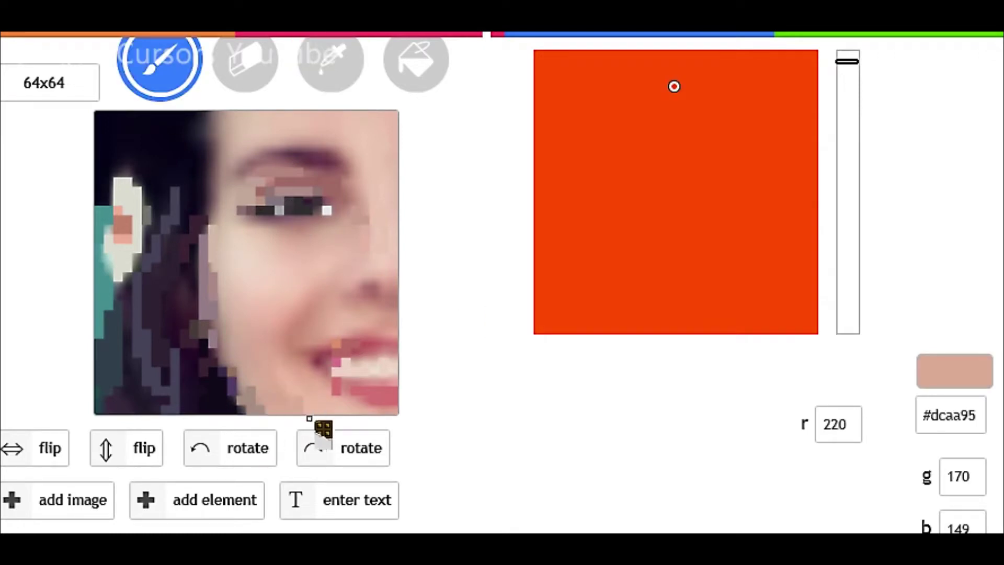
Shade the skin beside the chin with tan #c78e76 and light peach #e9b9a2 pixels.
{"action": "left_click", "coordinate": [666, 68]}
{"action": "left_click_drag", "start_coordinate": [625, 96], "coordinate": [646, 110]}
{"action": "left_click", "coordinate": [331, 61]}
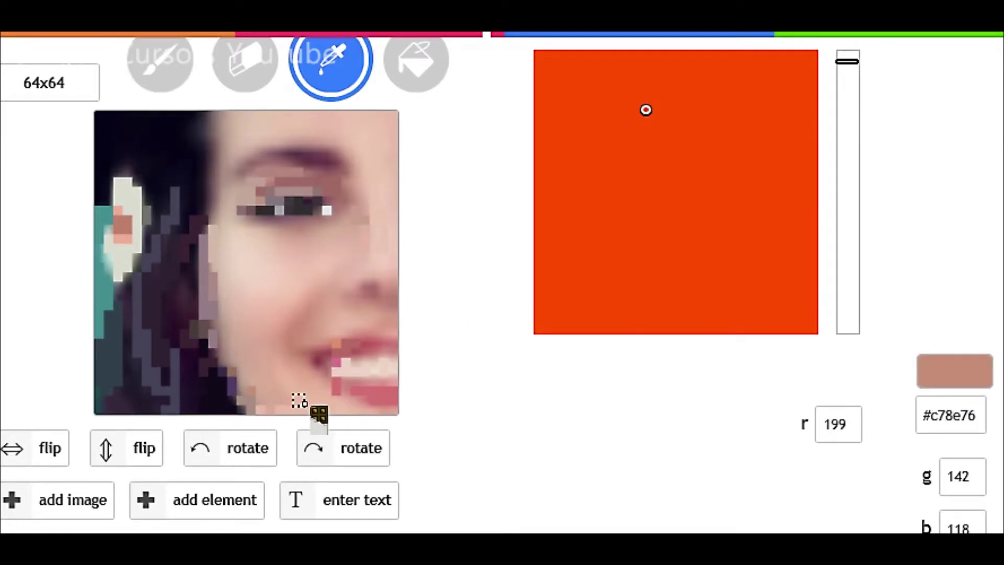
{"action": "left_click", "coordinate": [297, 401]}
{"action": "left_click_drag", "start_coordinate": [289, 401], "coordinate": [280, 391]}
{"action": "left_click", "coordinate": [270, 409]}
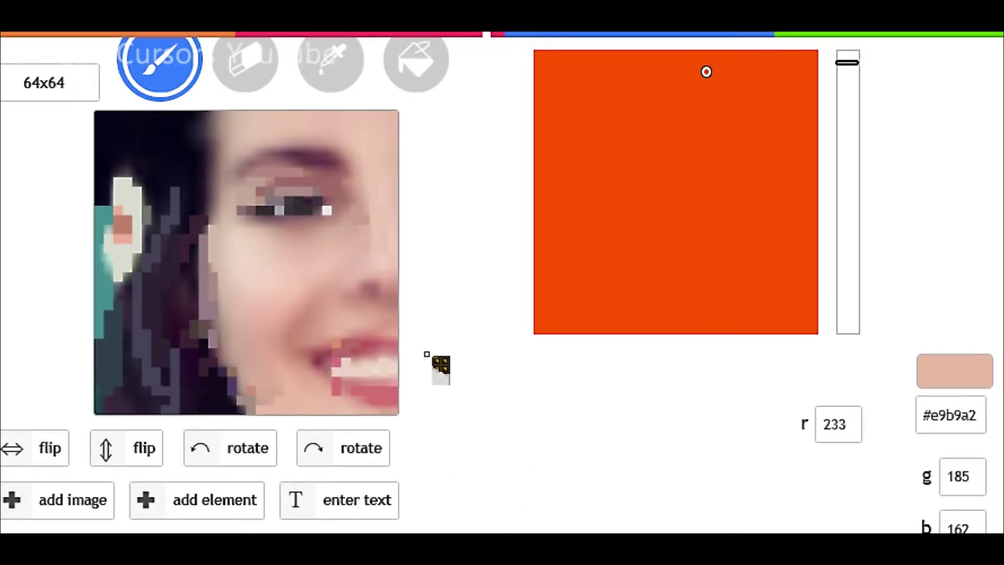
Sample the lower cheek's skin tone and blend the chin shading with #d5a997 pixels.
{"action": "key", "text": "i"}
{"action": "left_click", "coordinate": [267, 384]}
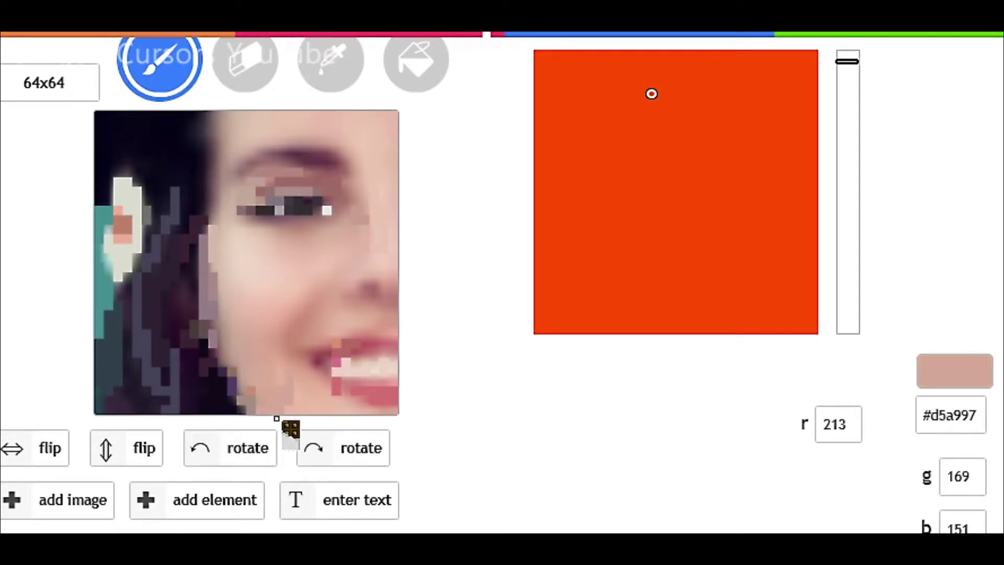
{"action": "scroll", "coordinate": [471, 413], "scroll_direction": "down", "scroll_amount": 4}
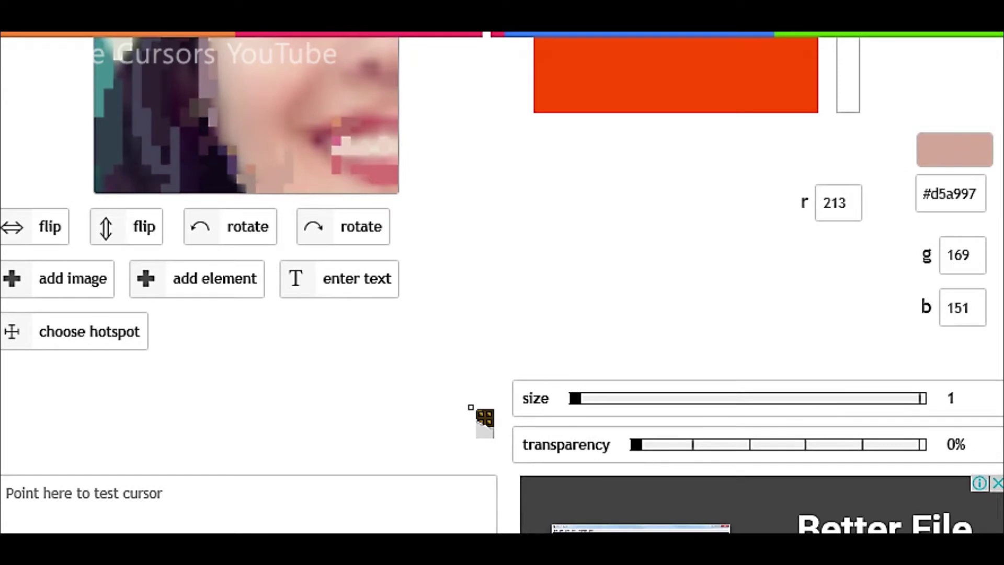
{"action": "scroll", "coordinate": [473, 414], "scroll_direction": "up", "scroll_amount": 4}
Brighten the eye's highlight with #dddad9, and paint the outer eyelid with sampled reddish brown #a16a65.
{"action": "mouse_move", "coordinate": [575, 100]}
{"action": "left_mouse_down"}
{"action": "mouse_move", "coordinate": [541, 125]}
{"action": "mouse_move", "coordinate": [536, 85]}
{"action": "left_mouse_up"}
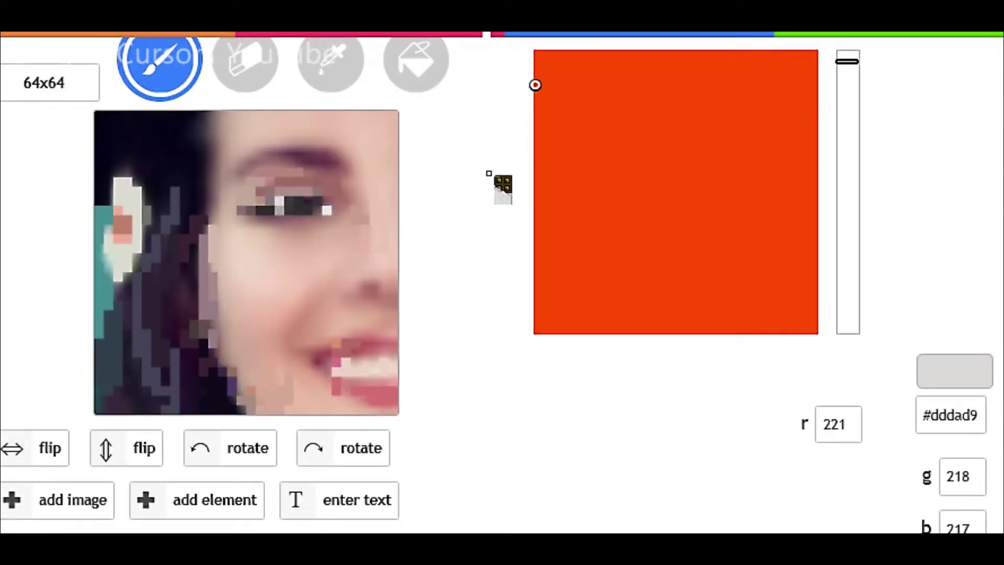
{"action": "left_click", "coordinate": [331, 64]}
{"action": "left_click", "coordinate": [309, 180]}
{"action": "left_click", "coordinate": [163, 64]}
{"action": "left_click_drag", "start_coordinate": [251, 201], "coordinate": [269, 192]}
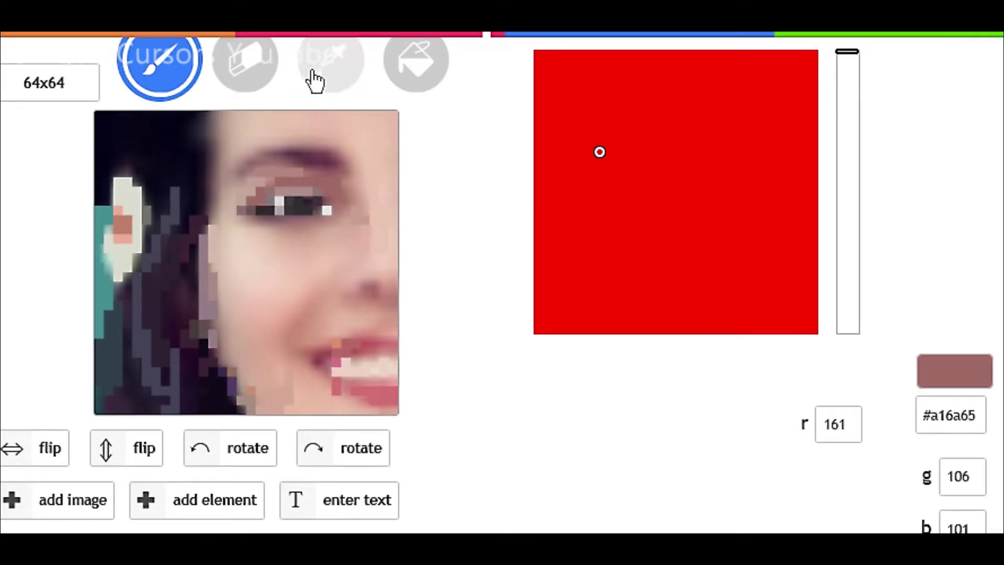
Sample the eyebrow's colour and paint a muted #6c595d strip along the middle of the brow.
{"action": "left_click", "coordinate": [331, 64]}
{"action": "left_click", "coordinate": [310, 156]}
{"action": "left_click", "coordinate": [163, 63]}
{"action": "left_click_drag", "start_coordinate": [302, 155], "coordinate": [283, 155]}
{"action": "left_click_drag", "start_coordinate": [582, 199], "coordinate": [583, 214]}
{"action": "left_click_drag", "start_coordinate": [289, 155], "coordinate": [321, 155]}
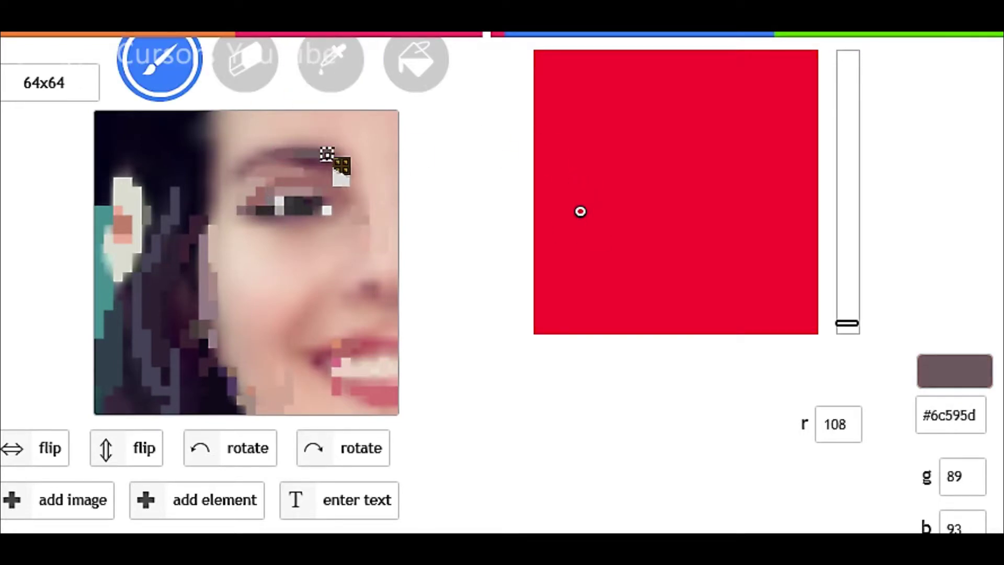
Darken the inner eyebrow with #4f3d40 and paint its outer end with mauve #906c73.
{"action": "left_click", "coordinate": [598, 243]}
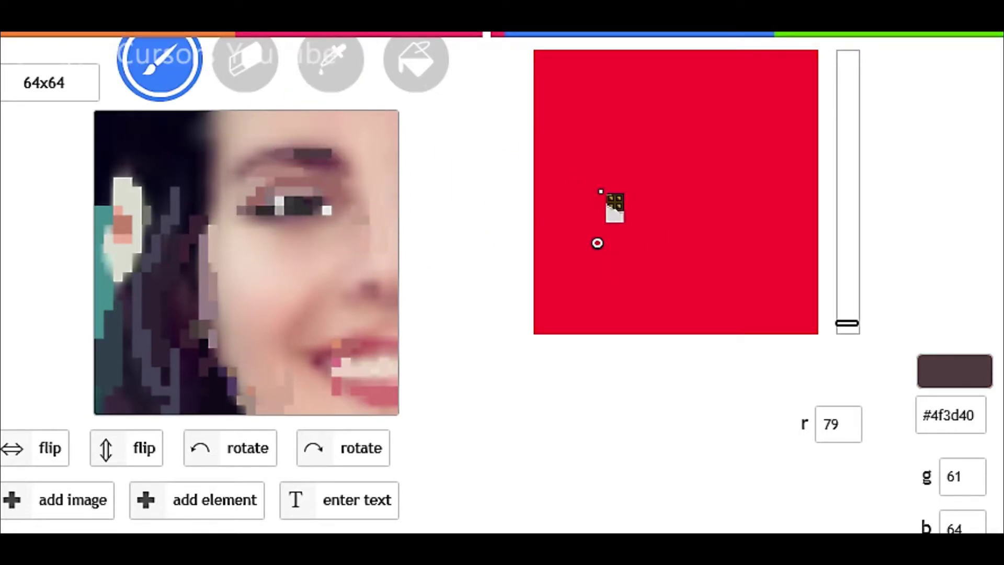
{"action": "left_click", "coordinate": [598, 213]}
{"action": "left_click", "coordinate": [603, 167]}
{"action": "left_click", "coordinate": [602, 171]}
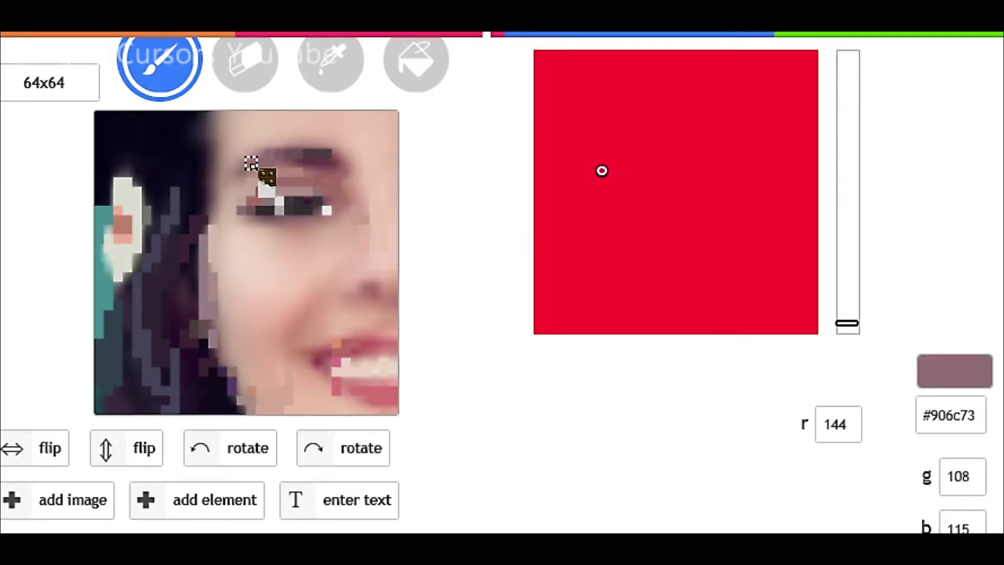
{"action": "left_click_drag", "start_coordinate": [240, 171], "coordinate": [263, 162]}
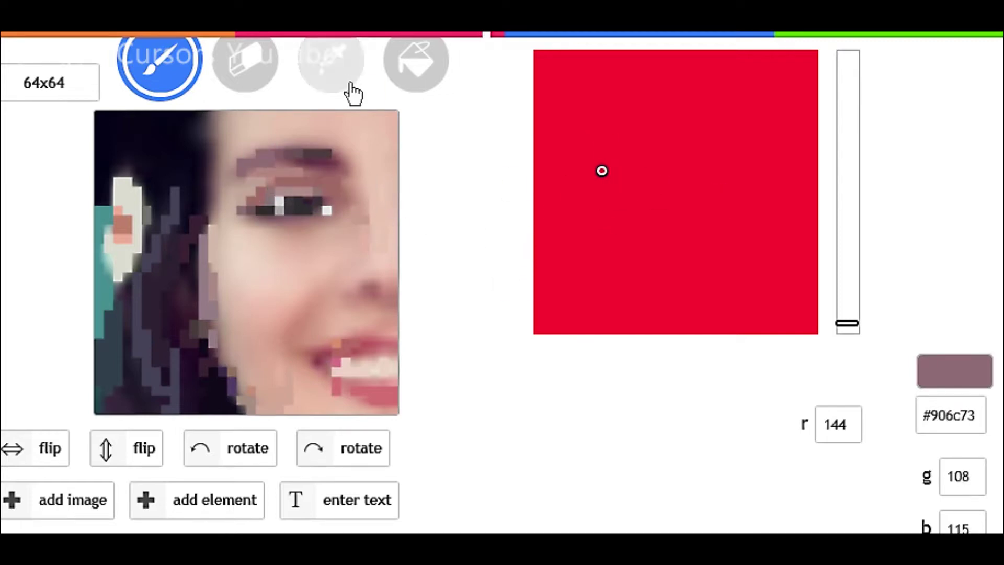
Paint the nostril with dark mauve and #836268 pixels, and add lighter #bb8d96 pixels around it.
{"action": "left_click", "coordinate": [607, 244]}
{"action": "left_click", "coordinate": [374, 286]}
{"action": "left_click", "coordinate": [603, 185]}
{"action": "left_click", "coordinate": [366, 286]}
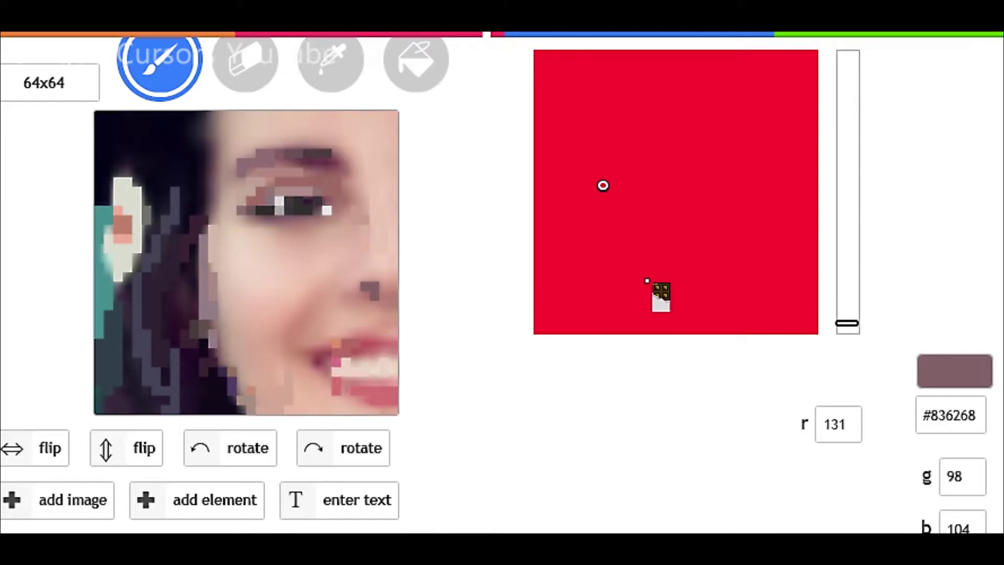
{"action": "left_click", "coordinate": [601, 107]}
{"action": "left_click", "coordinate": [601, 124]}
{"action": "left_click", "coordinate": [600, 123]}
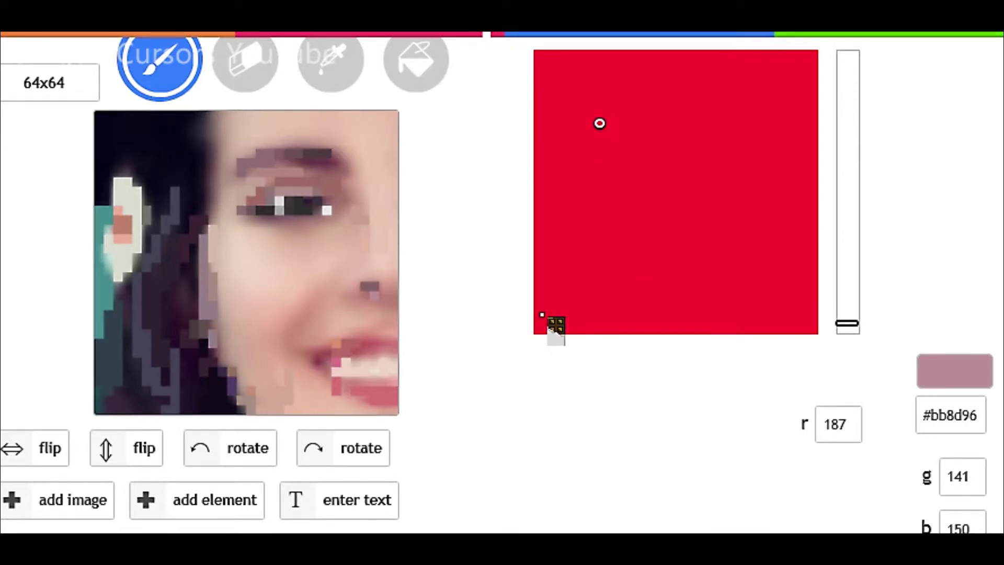
Sample the lip colours and paint the upper lip with #d96668 and #cc585a pixels.
{"action": "left_click", "coordinate": [384, 400], "text": "alt"}
{"action": "left_click", "coordinate": [377, 357], "text": "alt"}
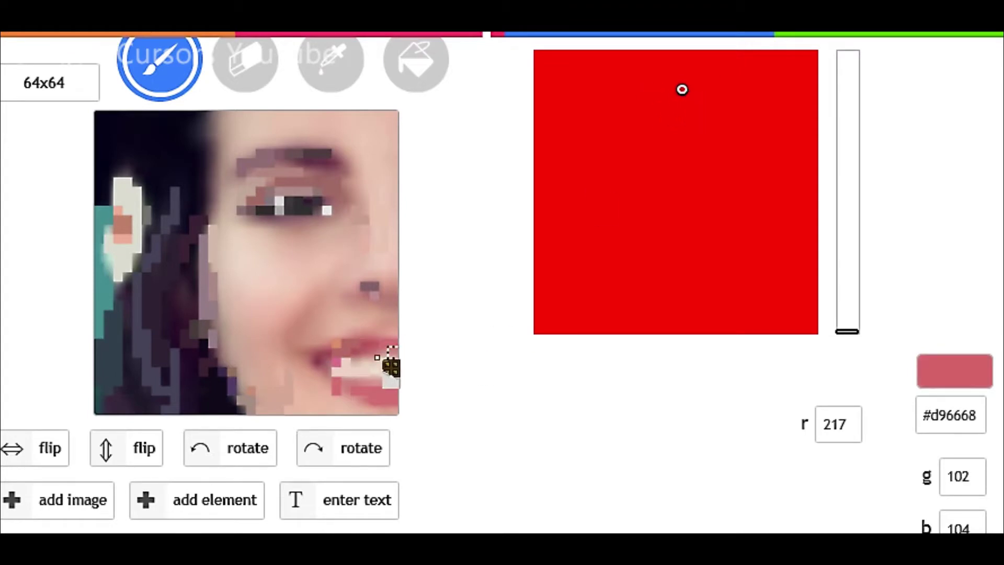
{"action": "left_click", "coordinate": [377, 356], "text": "alt"}
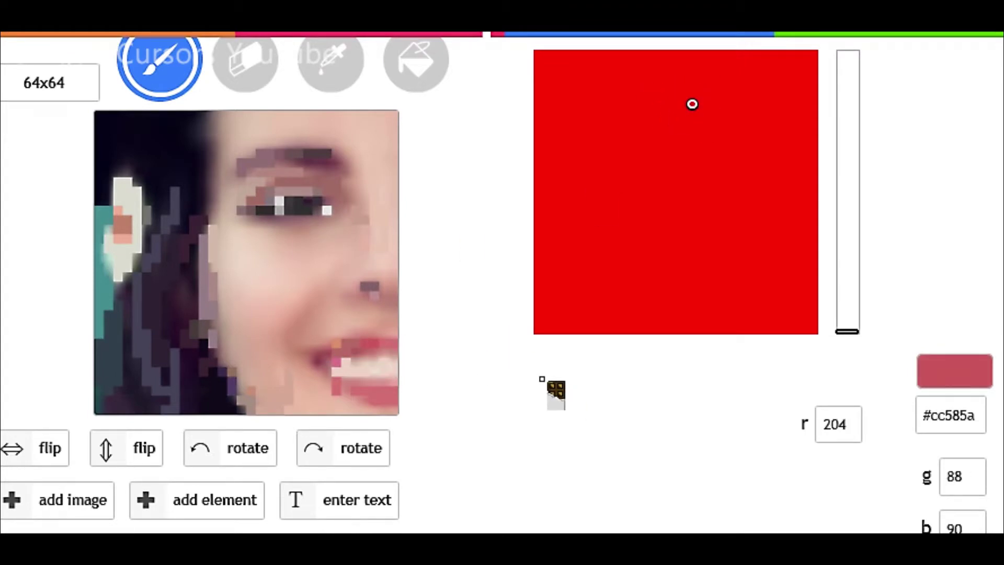
Sample the skin above the eyebrow and paint a strip there, lightening it from #db936f through #d8af9b to pale peach.
{"action": "left_click", "coordinate": [331, 62]}
{"action": "left_click", "coordinate": [299, 134]}
{"action": "left_click", "coordinate": [672, 88]}
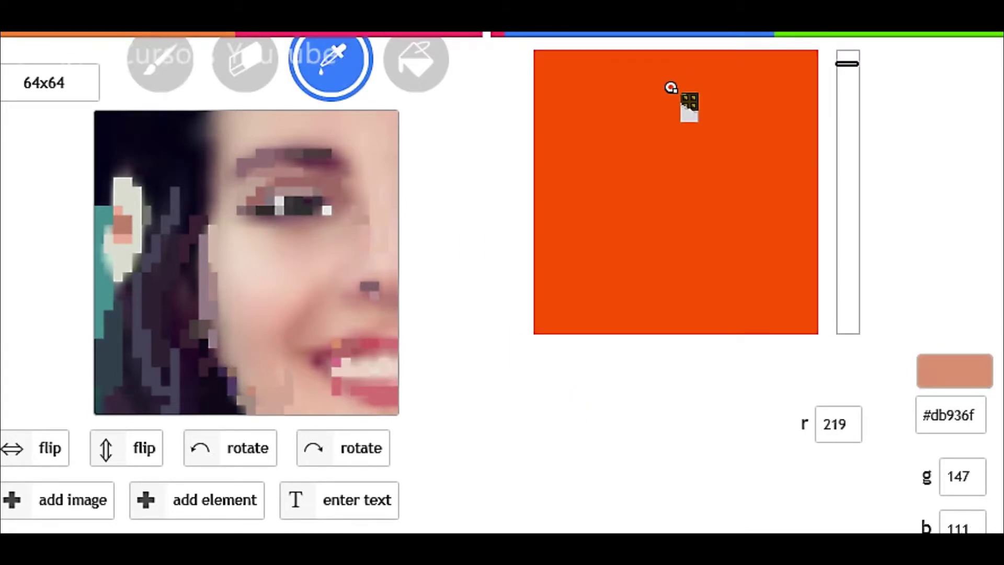
{"action": "left_click", "coordinate": [675, 88]}
{"action": "left_click", "coordinate": [160, 62]}
{"action": "left_click_drag", "start_coordinate": [318, 134], "coordinate": [280, 144]}
{"action": "left_click_drag", "start_coordinate": [670, 86], "coordinate": [611, 91]}
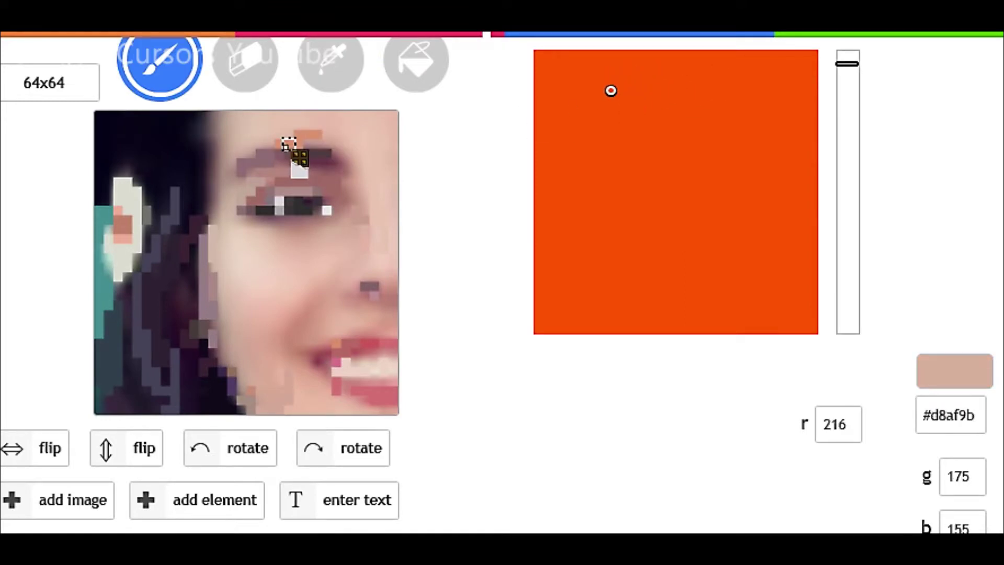
{"action": "mouse_move", "coordinate": [298, 144]}
{"action": "left_mouse_down"}
{"action": "mouse_move", "coordinate": [243, 143]}
{"action": "mouse_move", "coordinate": [242, 152]}
{"action": "mouse_move", "coordinate": [356, 142]}
{"action": "mouse_move", "coordinate": [318, 136]}
{"action": "left_mouse_up"}
{"action": "left_click", "coordinate": [607, 67]}
{"action": "left_click", "coordinate": [301, 135]}
Shade both ends of the eyebrow with brown #6e5549 and grey-brown #947e73 pixels.
{"action": "left_click", "coordinate": [637, 114]}
{"action": "left_click", "coordinate": [624, 119]}
{"action": "left_click", "coordinate": [627, 210]}
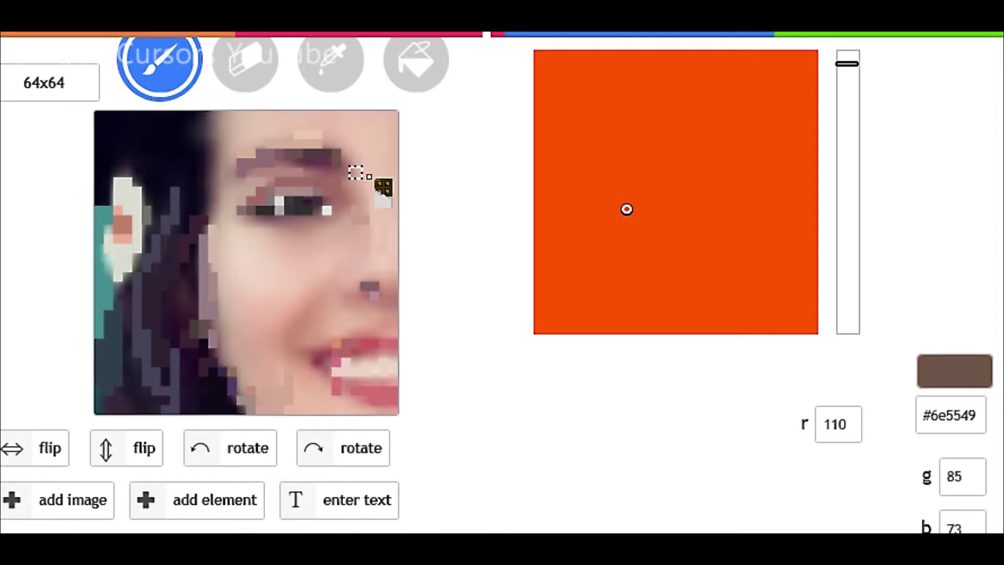
{"action": "left_click", "coordinate": [632, 195]}
{"action": "left_click", "coordinate": [592, 133]}
{"action": "left_click", "coordinate": [594, 148]}
{"action": "left_click", "coordinate": [595, 167]}
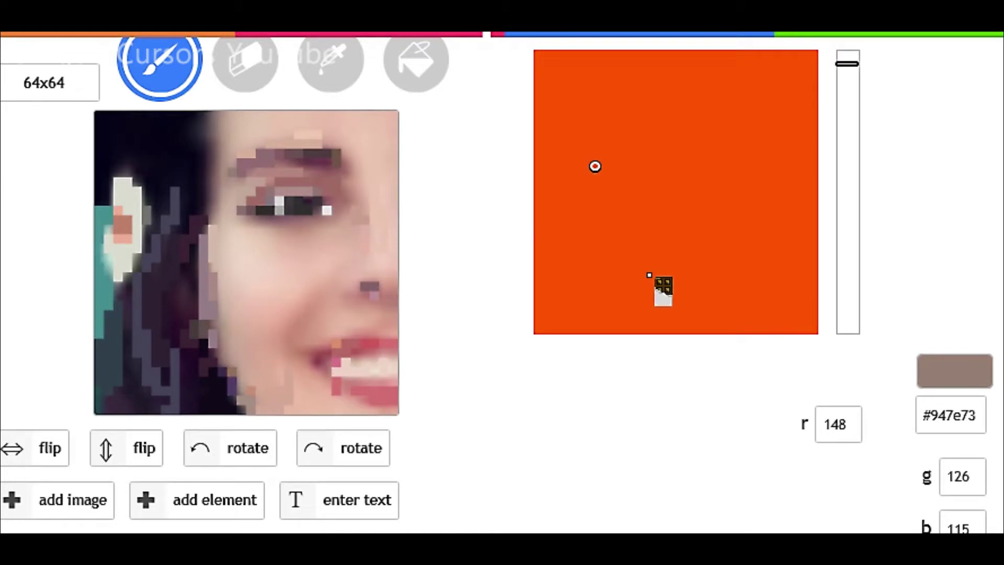
Sample the skin below the eye, and paint the temple with #b3907d and #856e60 and the adjoining hair with #181614.
{"action": "left_click", "coordinate": [311, 72]}
{"action": "left_click", "coordinate": [241, 238]}
{"action": "left_click", "coordinate": [616, 132]}
{"action": "left_click", "coordinate": [181, 84]}
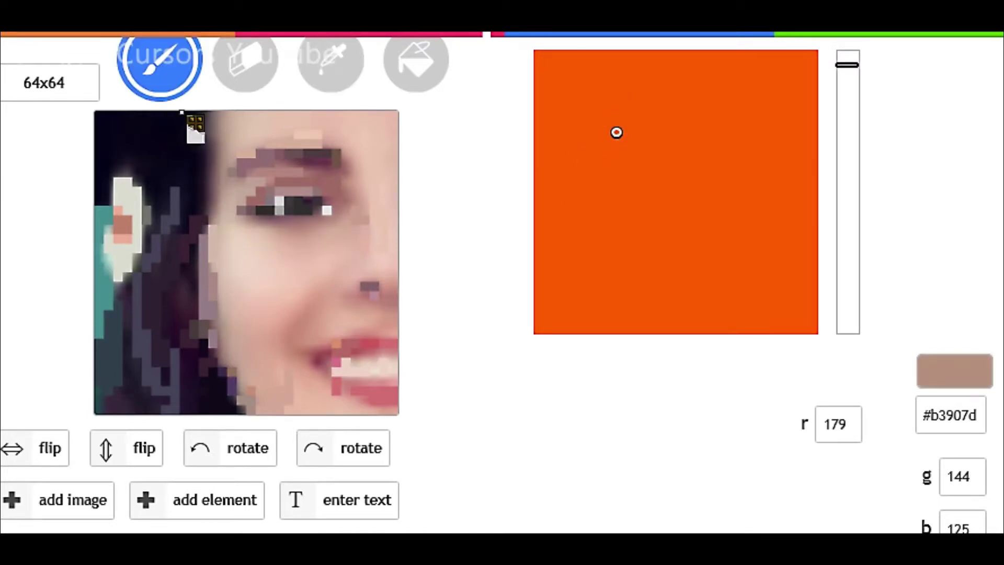
{"action": "left_click", "coordinate": [610, 183]}
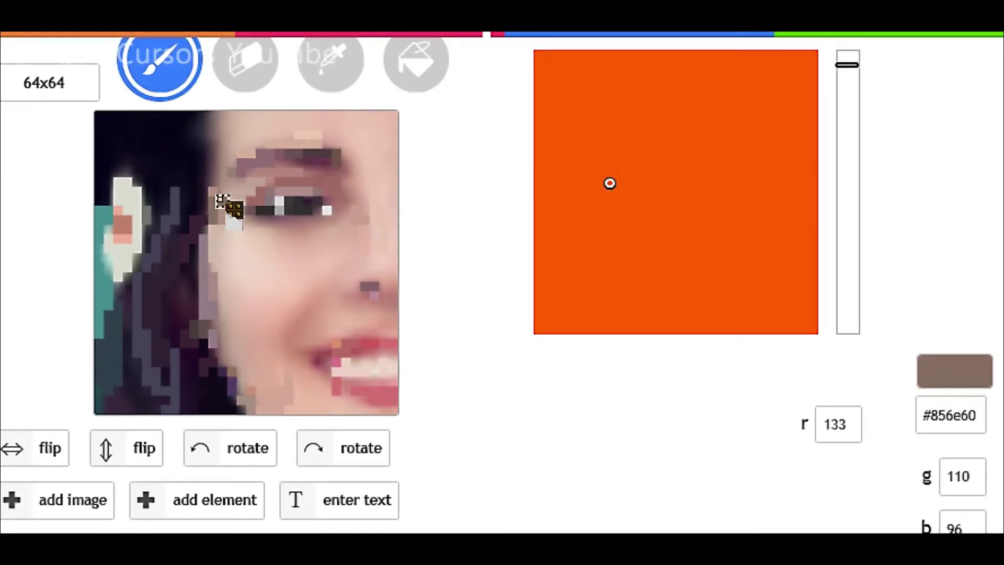
{"action": "left_click", "coordinate": [576, 257]}
{"action": "left_click", "coordinate": [571, 304]}
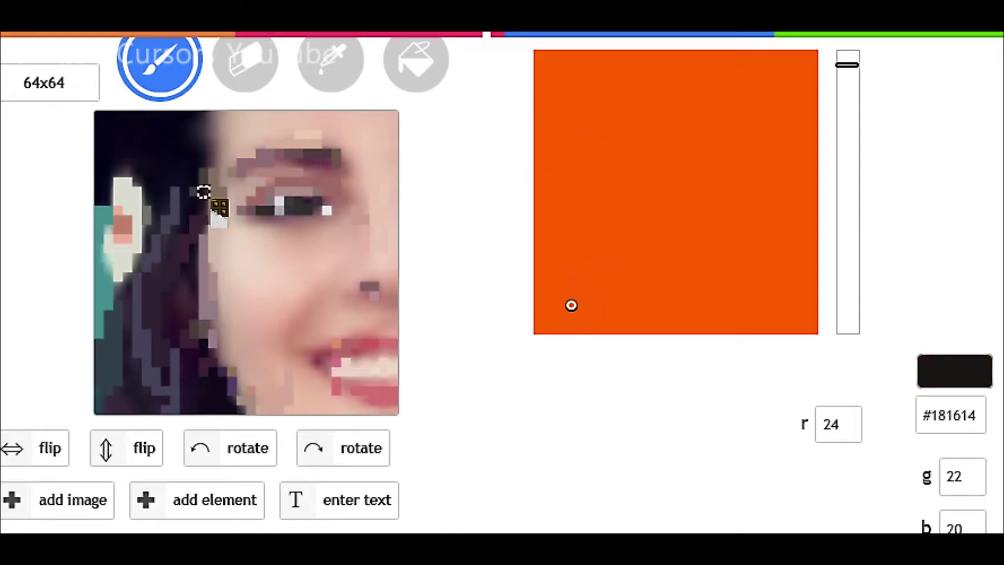
Sample the temple's skin tone and paint a vertical strip up the forehead hairline, ending with grey-brown #807067.
{"action": "left_click", "coordinate": [346, 74]}
{"action": "left_click", "coordinate": [222, 194]}
{"action": "left_click", "coordinate": [186, 72]}
{"action": "left_click", "coordinate": [599, 112]}
{"action": "left_click", "coordinate": [588, 137]}
{"action": "left_click", "coordinate": [584, 169]}
{"action": "left_click", "coordinate": [587, 189]}
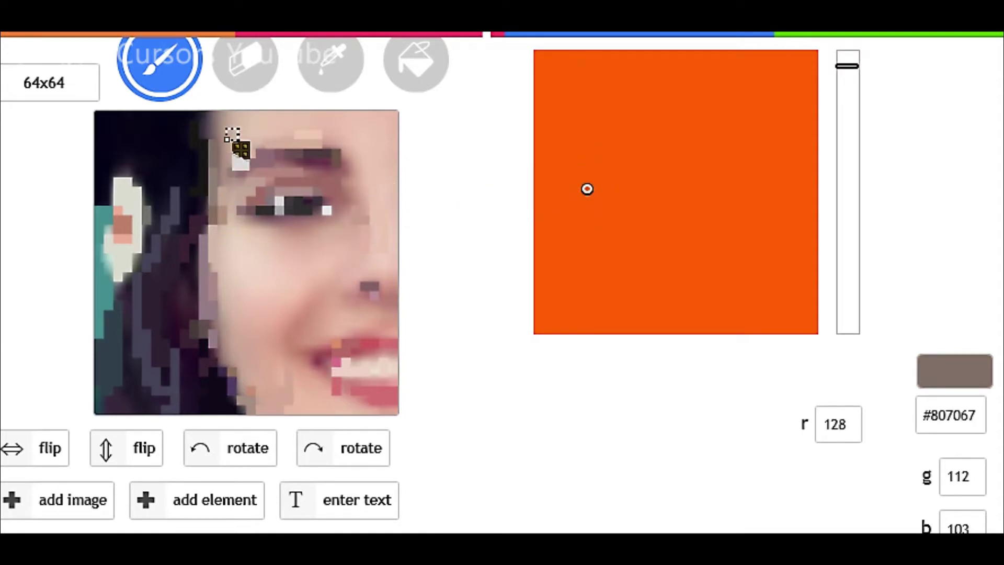
Extend the forehead hairline with dark hair pixels, pale #cab5a9 and grey-brown #9c887c, and check the cursor preview area.
{"action": "left_click", "coordinate": [572, 183]}
{"action": "left_click", "coordinate": [576, 202]}
{"action": "left_click", "coordinate": [555, 273]}
{"action": "left_click", "coordinate": [550, 280]}
{"action": "left_click", "coordinate": [573, 116]}
{"action": "left_click", "coordinate": [603, 106]}
{"action": "left_click", "coordinate": [577, 107]}
{"action": "scroll", "coordinate": [474, 258], "scroll_direction": "down", "scroll_amount": 5}
{"action": "scroll", "coordinate": [470, 258], "scroll_direction": "up", "scroll_amount": 5}
{"action": "scroll", "coordinate": [441, 321], "scroll_direction": "down", "scroll_amount": 4}
{"action": "scroll", "coordinate": [439, 318], "scroll_direction": "up", "scroll_amount": 4}
{"action": "scroll", "coordinate": [439, 319], "scroll_direction": "down", "scroll_amount": 4}
{"action": "scroll", "coordinate": [440, 318], "scroll_direction": "up", "scroll_amount": 4}
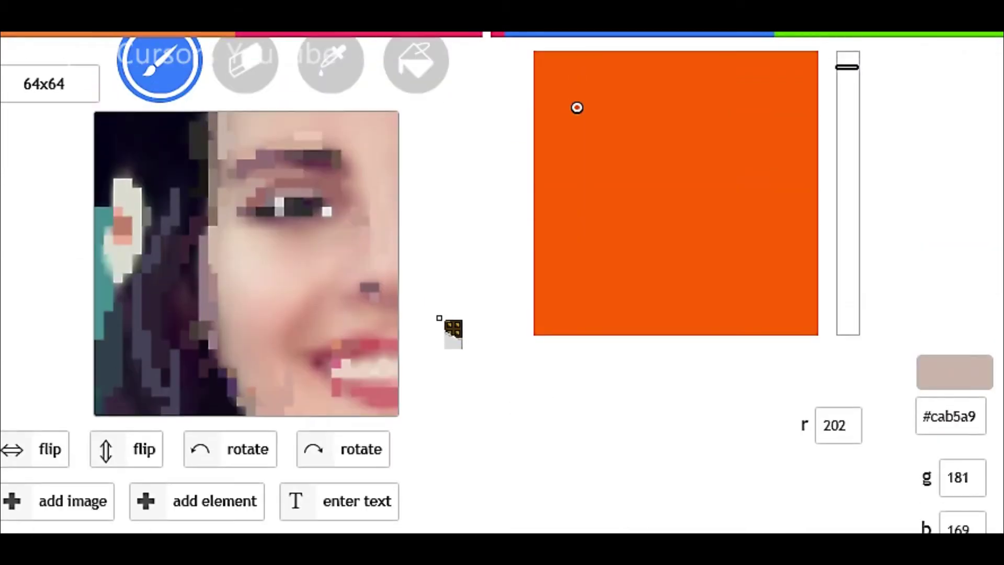
{"action": "left_click_drag", "start_coordinate": [577, 108], "coordinate": [590, 158]}
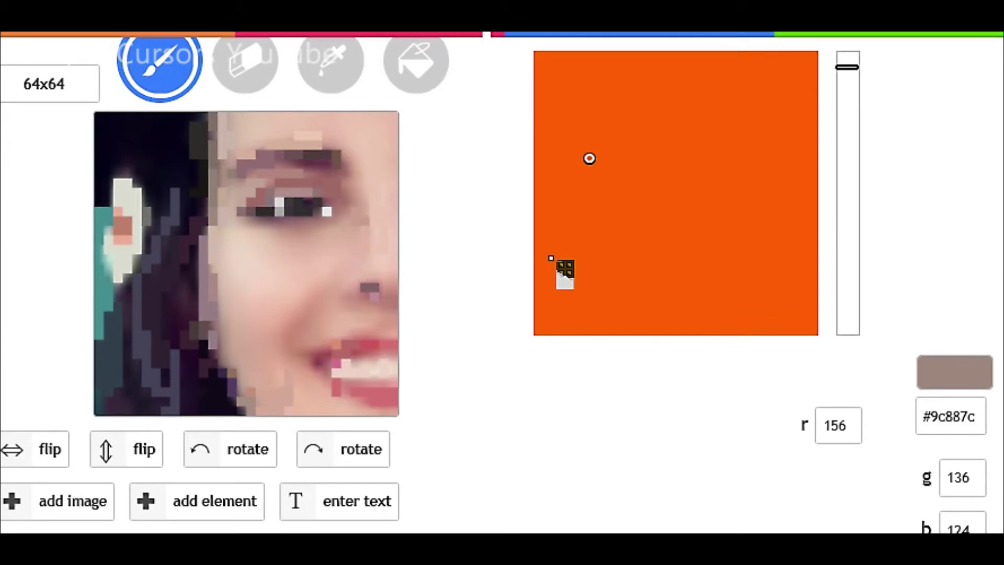
Sample the colours around the lower lip and repaint its edge with rose #d47072 pixels.
{"action": "left_click", "coordinate": [331, 63]}
{"action": "left_click", "coordinate": [323, 392]}
{"action": "left_click", "coordinate": [161, 63]}
{"action": "left_click", "coordinate": [336, 392]}
{"action": "left_click", "coordinate": [328, 361], "text": "alt"}
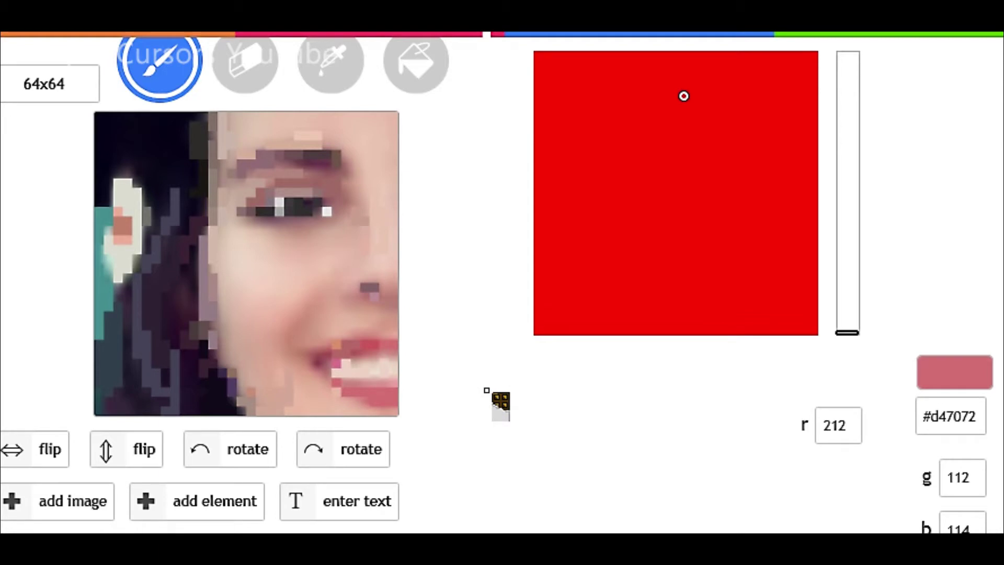
{"action": "scroll", "coordinate": [487, 391], "scroll_direction": "down", "scroll_amount": 4}
{"action": "scroll", "coordinate": [482, 392], "scroll_direction": "up", "scroll_amount": 3}
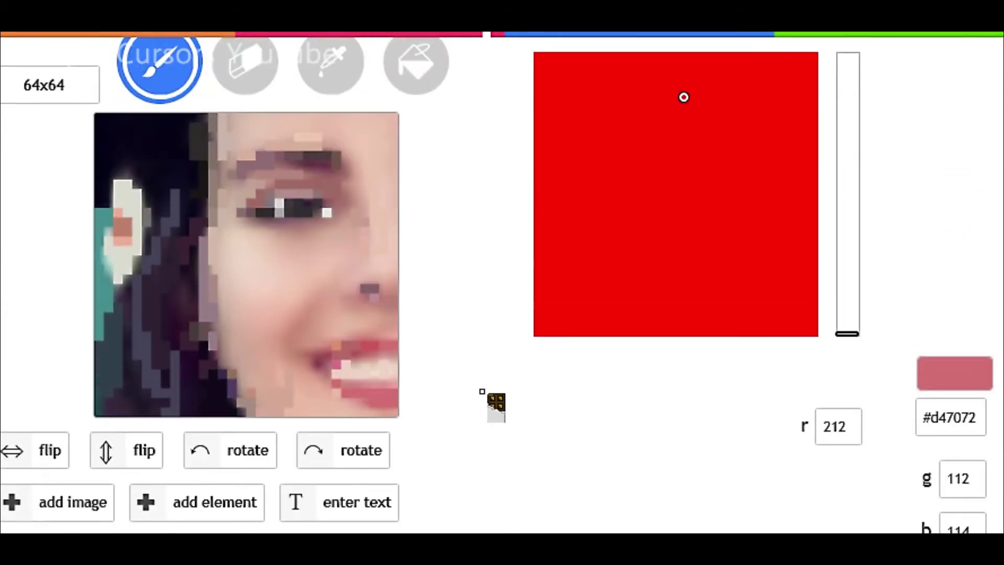
Rework the eye's white highlight using #dddad9 and grey-brown #968a85 pixels.
{"action": "left_click", "coordinate": [330, 66]}
{"action": "left_click", "coordinate": [279, 211]}
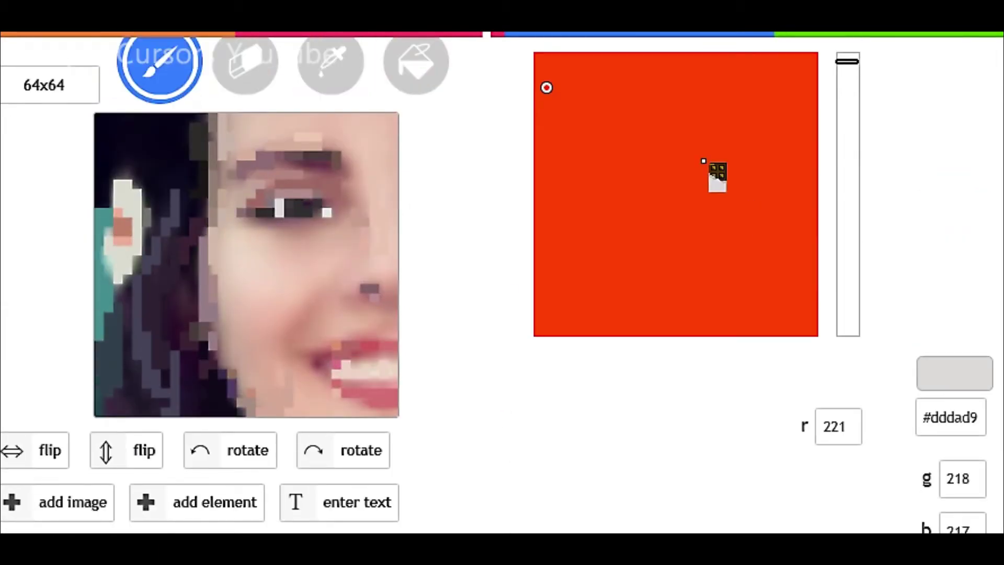
{"action": "left_click", "coordinate": [276, 211], "text": "alt"}
{"action": "left_click", "coordinate": [557, 132]}
{"action": "left_click", "coordinate": [318, 213], "text": "alt"}
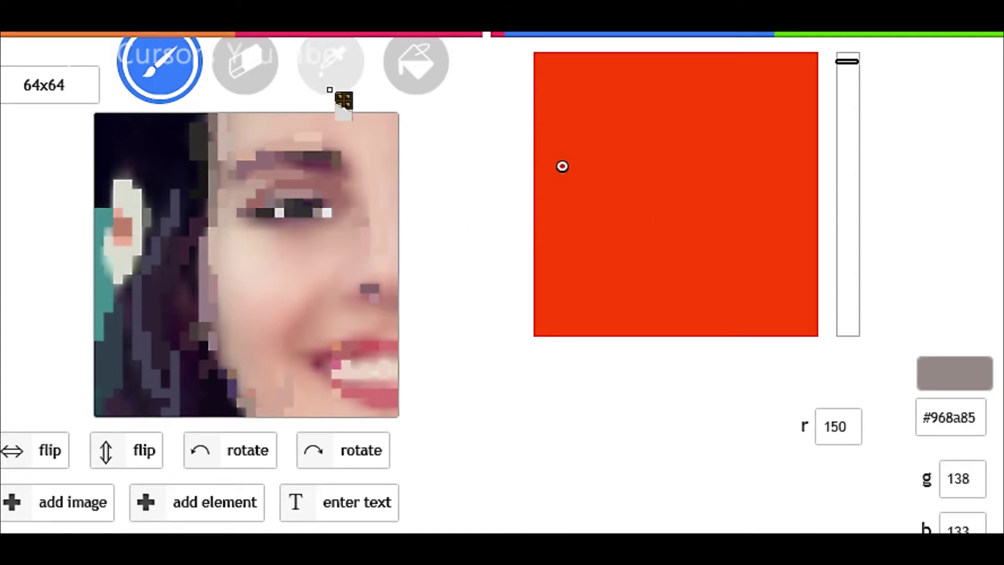
Sample and darken the lash colour at the eye's outer corner, and paint #5c5051 pixels along the lower lash line.
{"action": "left_click", "coordinate": [330, 68]}
{"action": "left_click", "coordinate": [247, 212]}
{"action": "left_click", "coordinate": [565, 225]}
{"action": "left_click", "coordinate": [160, 66]}
{"action": "left_click", "coordinate": [250, 211]}
{"action": "left_click", "coordinate": [296, 226], "text": "alt"}
{"action": "scroll", "coordinate": [632, 273], "scroll_direction": "down", "scroll_amount": 4}
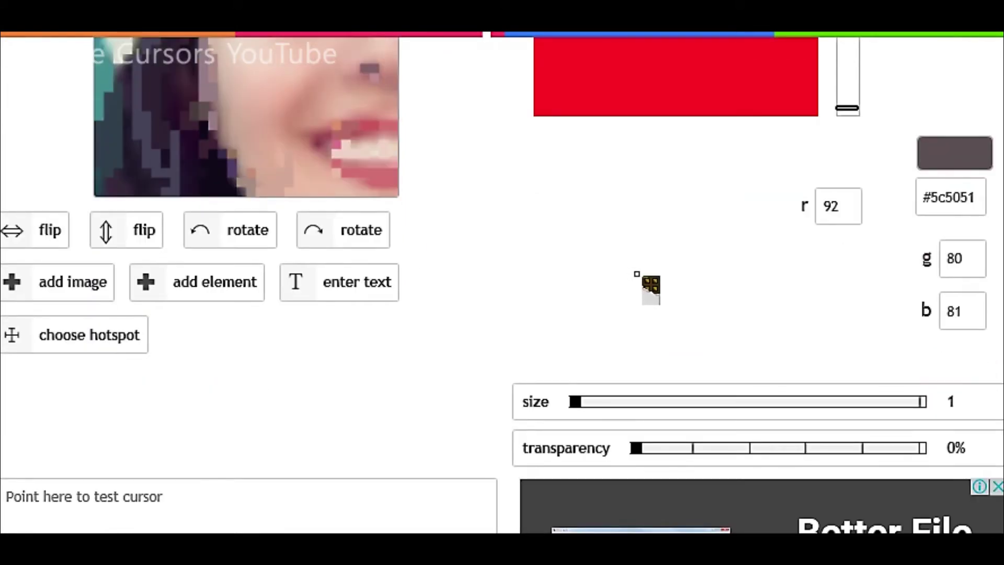
{"action": "scroll", "coordinate": [637, 274], "scroll_direction": "up", "scroll_amount": 4}
Sample the eyebrow's tones and paint its middle section with dark mauve-grey #5c4f52.
{"action": "left_click", "coordinate": [333, 76]}
{"action": "left_click", "coordinate": [325, 156]}
{"action": "left_click", "coordinate": [574, 239]}
{"action": "left_click", "coordinate": [298, 158]}
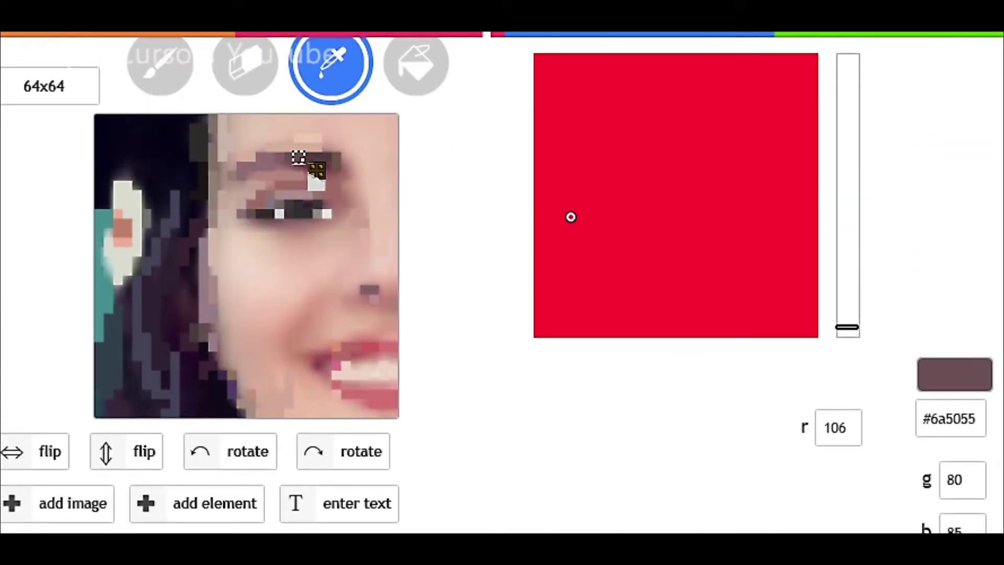
{"action": "left_click", "coordinate": [569, 233]}
{"action": "left_click", "coordinate": [162, 74]}
{"action": "left_click_drag", "start_coordinate": [305, 157], "coordinate": [288, 156]}
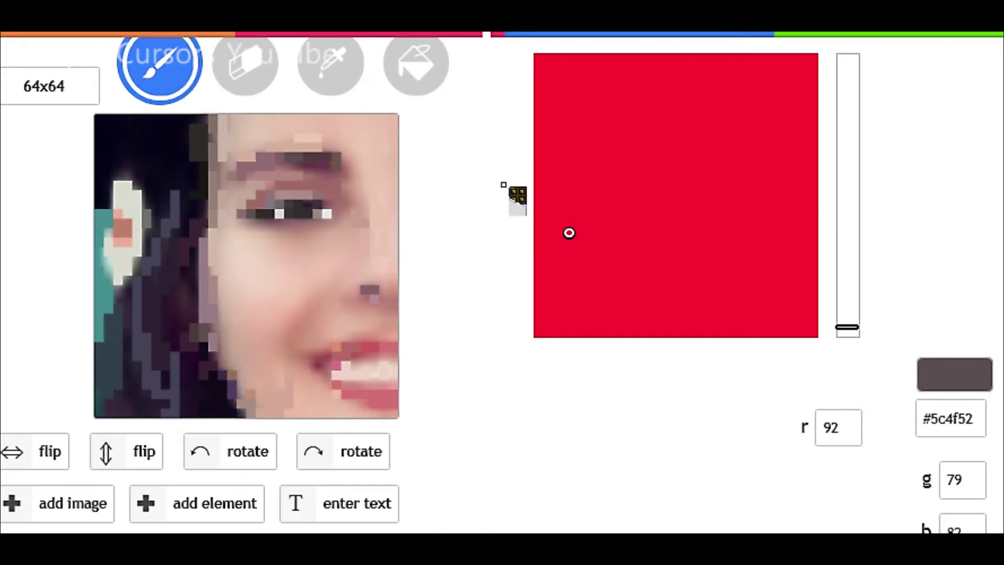
Sample the eyebrow and inner eye-corner tones and paint eyebrow pixels with mauve-grey #675b5d.
{"action": "left_click", "coordinate": [291, 157], "text": "alt"}
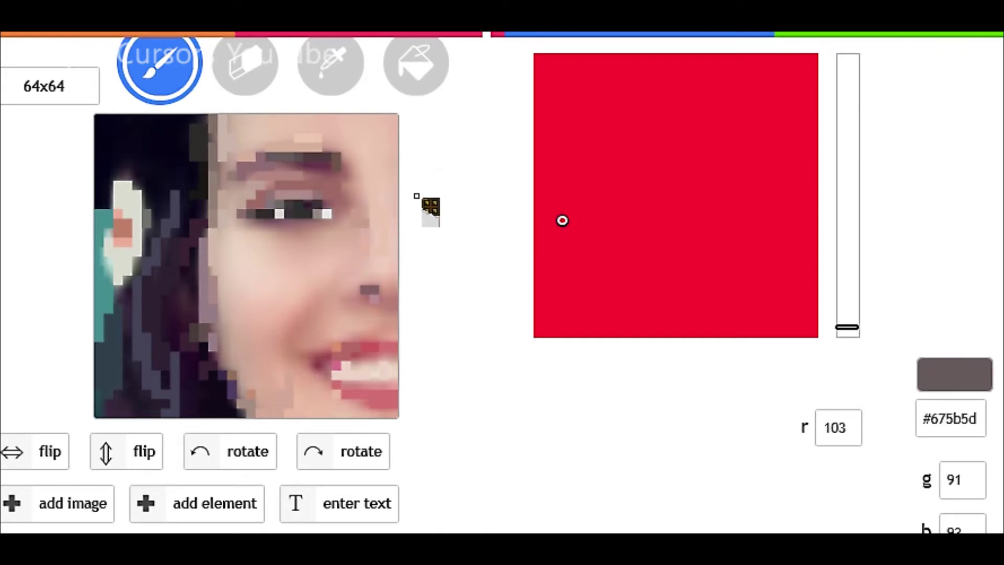
{"action": "scroll", "coordinate": [416, 196], "scroll_direction": "down", "scroll_amount": 4}
{"action": "scroll", "coordinate": [413, 204], "scroll_direction": "up", "scroll_amount": 4}
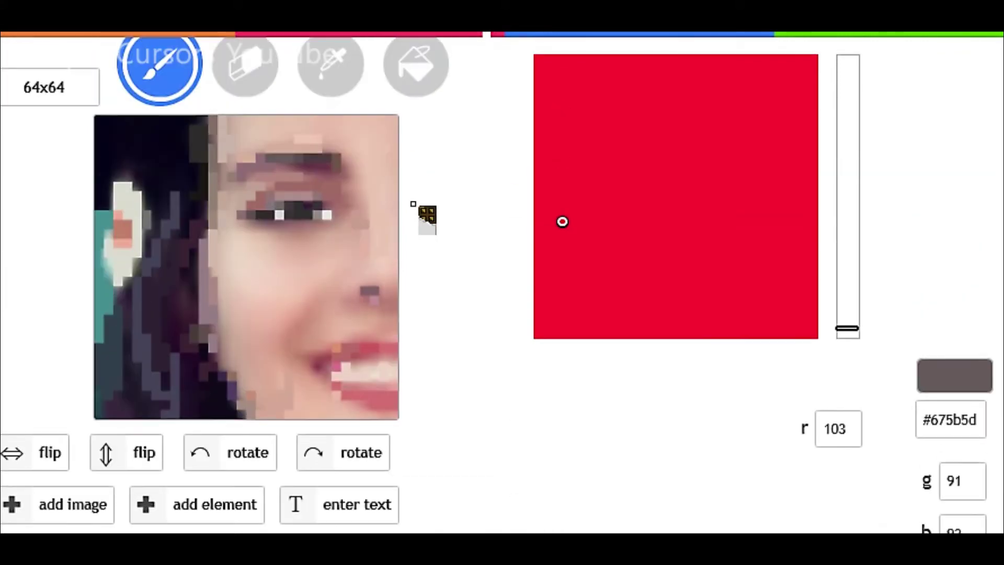
{"action": "left_click", "coordinate": [316, 217], "text": "alt"}
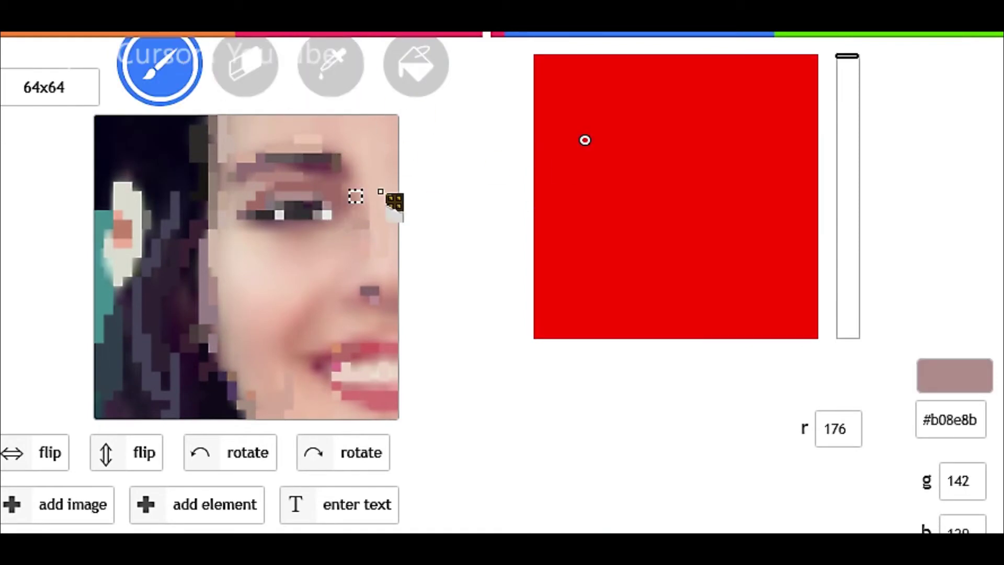
{"action": "left_click", "coordinate": [361, 183], "text": "alt"}
{"action": "left_click", "coordinate": [337, 88]}
{"action": "left_click", "coordinate": [270, 158]}
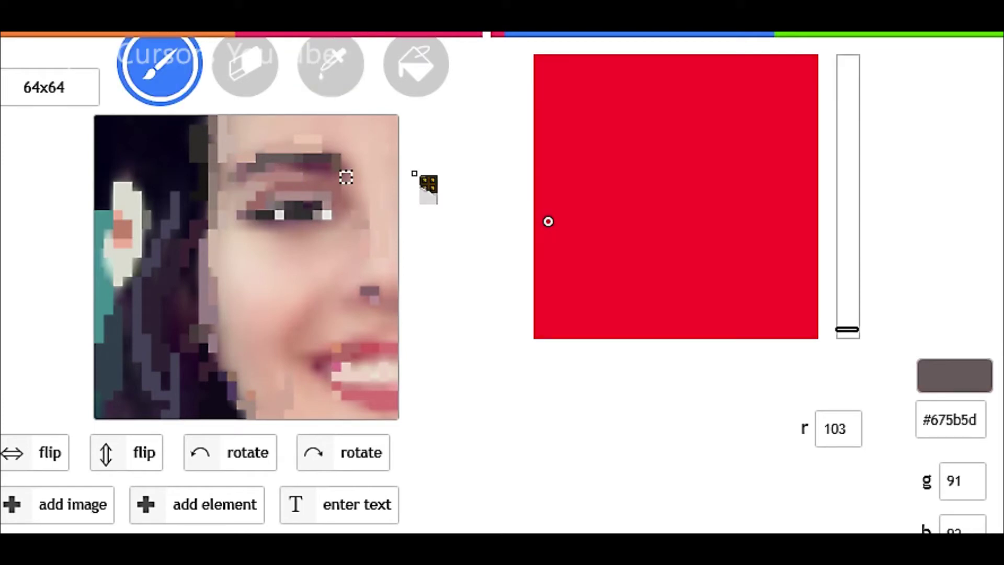
Refine the eyebrow's outer half with lighter mauve #937a7e and grey-mauve #6c5e60 pixels.
{"action": "scroll", "coordinate": [471, 236], "scroll_direction": "down", "scroll_amount": 2}
{"action": "scroll", "coordinate": [460, 251], "scroll_direction": "up", "scroll_amount": 2}
{"action": "mouse_move", "coordinate": [599, 144]}
{"action": "left_mouse_down"}
{"action": "mouse_move", "coordinate": [607, 134]}
{"action": "mouse_move", "coordinate": [587, 138]}
{"action": "mouse_move", "coordinate": [564, 201]}
{"action": "mouse_move", "coordinate": [580, 171]}
{"action": "left_mouse_up"}
{"action": "left_click", "coordinate": [262, 159]}
{"action": "left_click", "coordinate": [561, 202]}
{"action": "left_click", "coordinate": [281, 166]}
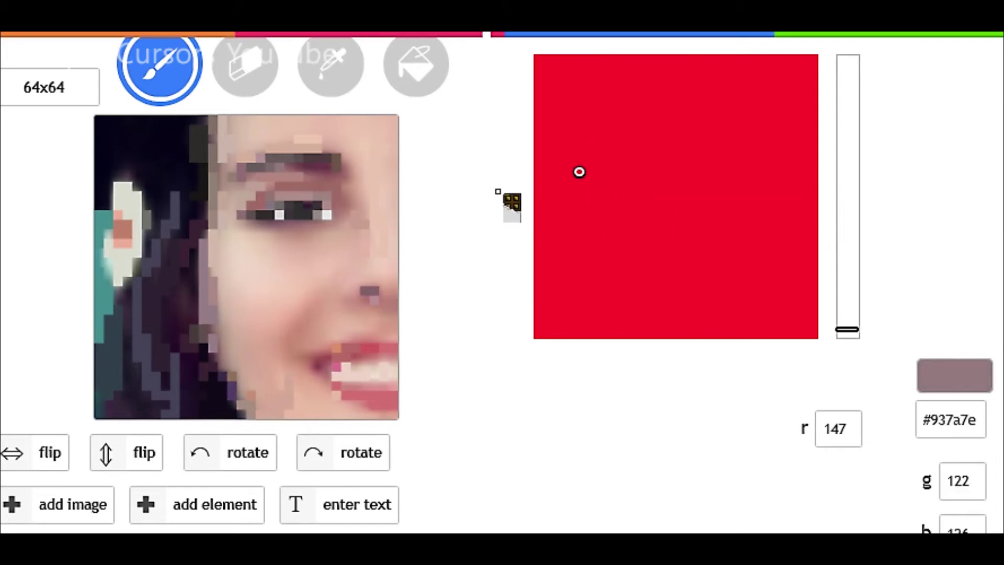
{"action": "left_click", "coordinate": [568, 216]}
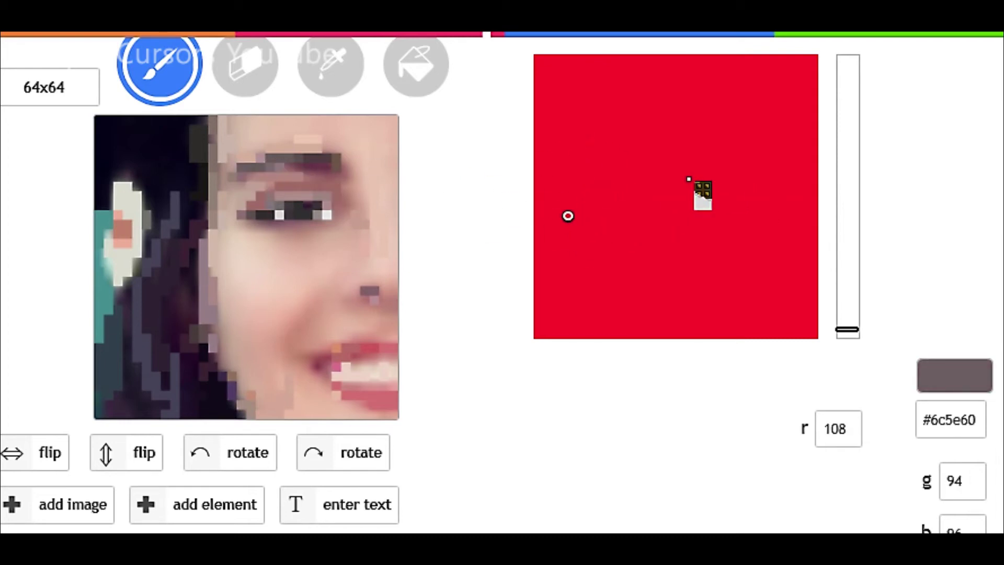
Sample the skin beside the nose and paint a #cfa495 shading strip from the inner eye corner down the nose bridge.
{"action": "scroll", "coordinate": [689, 179], "scroll_direction": "down", "scroll_amount": 4}
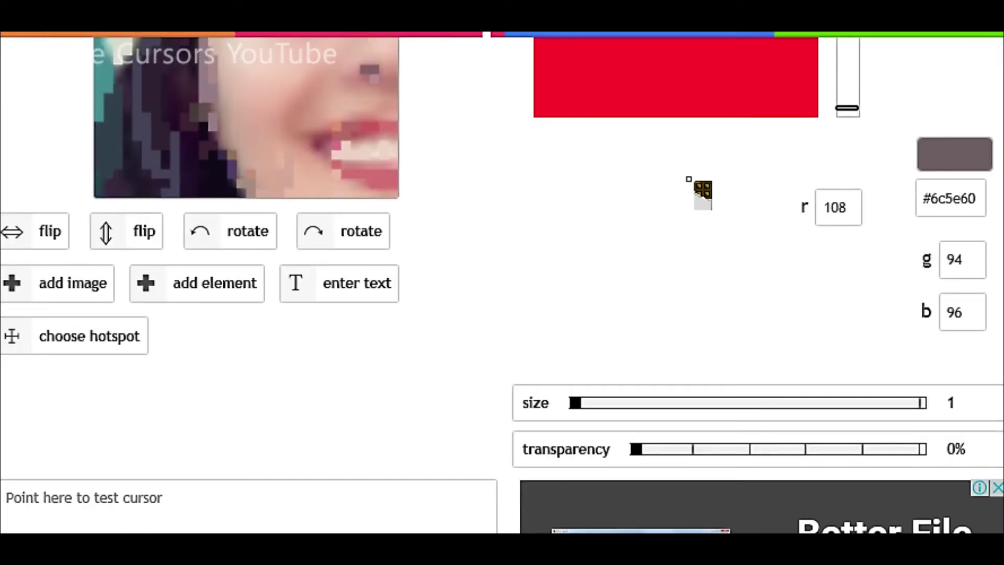
{"action": "scroll", "coordinate": [689, 179], "scroll_direction": "up", "scroll_amount": 4}
{"action": "left_click", "coordinate": [332, 65]}
{"action": "left_click", "coordinate": [386, 253]}
{"action": "mouse_move", "coordinate": [684, 91]}
{"action": "left_mouse_down"}
{"action": "mouse_move", "coordinate": [634, 82]}
{"action": "mouse_move", "coordinate": [611, 106]}
{"action": "left_mouse_up"}
{"action": "left_click", "coordinate": [165, 68]}
{"action": "left_click_drag", "start_coordinate": [356, 215], "coordinate": [365, 244]}
{"action": "scroll", "coordinate": [521, 352], "scroll_direction": "down", "scroll_amount": 4}
{"action": "scroll", "coordinate": [516, 355], "scroll_direction": "up", "scroll_amount": 4}
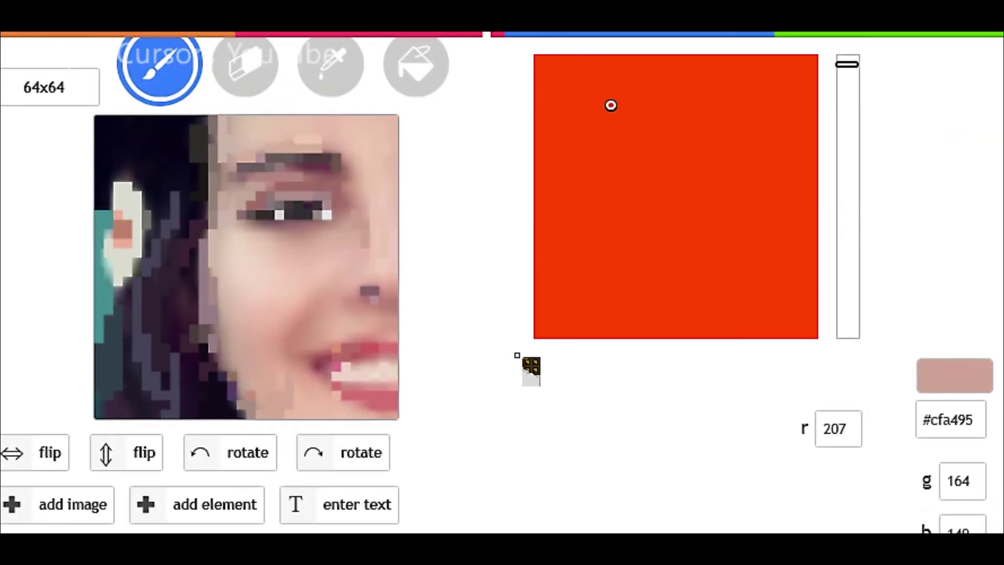
Paint a vertical dividing line between the teeth in #cb998e and soften it with pale pink #e1bdb5.
{"action": "left_click", "coordinate": [332, 67]}
{"action": "left_click", "coordinate": [373, 362]}
{"action": "mouse_move", "coordinate": [649, 100]}
{"action": "left_mouse_down"}
{"action": "mouse_move", "coordinate": [601, 116]}
{"action": "mouse_move", "coordinate": [619, 113]}
{"action": "left_mouse_up"}
{"action": "left_click", "coordinate": [375, 376]}
{"action": "left_click", "coordinate": [375, 368]}
{"action": "left_click", "coordinate": [160, 67]}
{"action": "left_click_drag", "start_coordinate": [374, 366], "coordinate": [374, 378]}
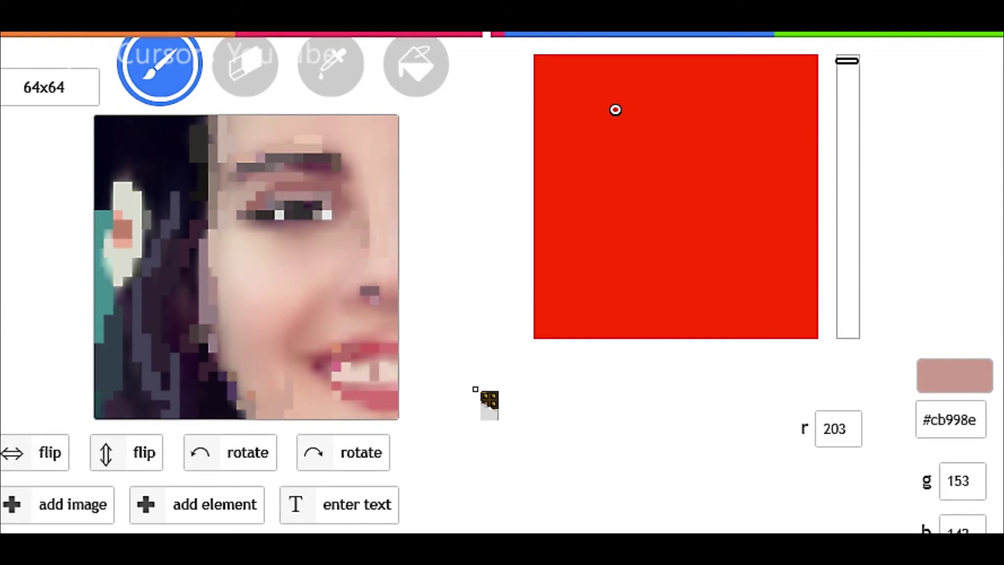
{"action": "left_click", "coordinate": [586, 76]}
{"action": "left_click", "coordinate": [577, 84]}
{"action": "left_click", "coordinate": [582, 86]}
{"action": "left_click", "coordinate": [586, 85]}
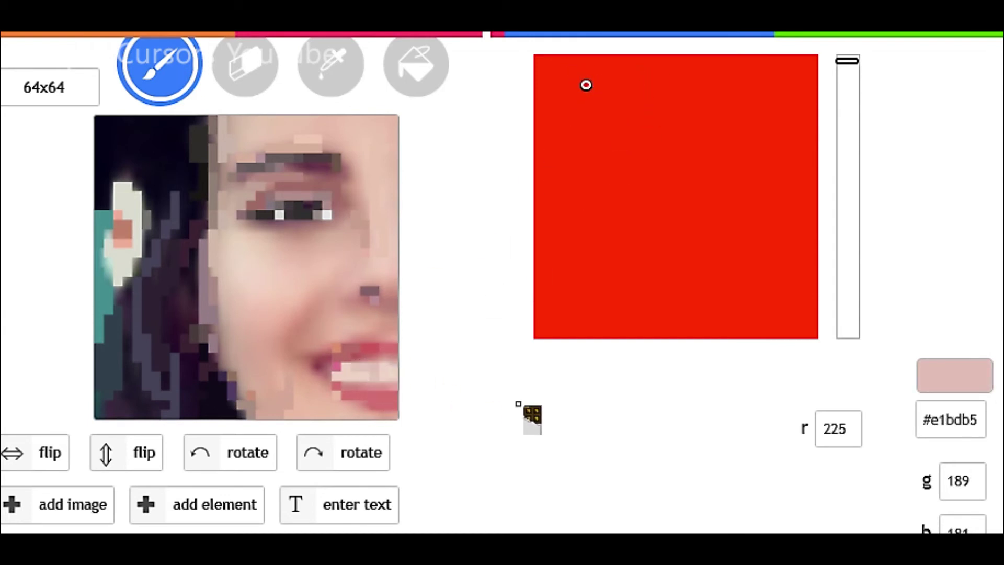
Sample the tone at the mouth's outer corner and extend the corner with dark rose #a15758 pixels.
{"action": "left_click", "coordinate": [334, 75]}
{"action": "left_click", "coordinate": [323, 363]}
{"action": "left_click", "coordinate": [180, 77]}
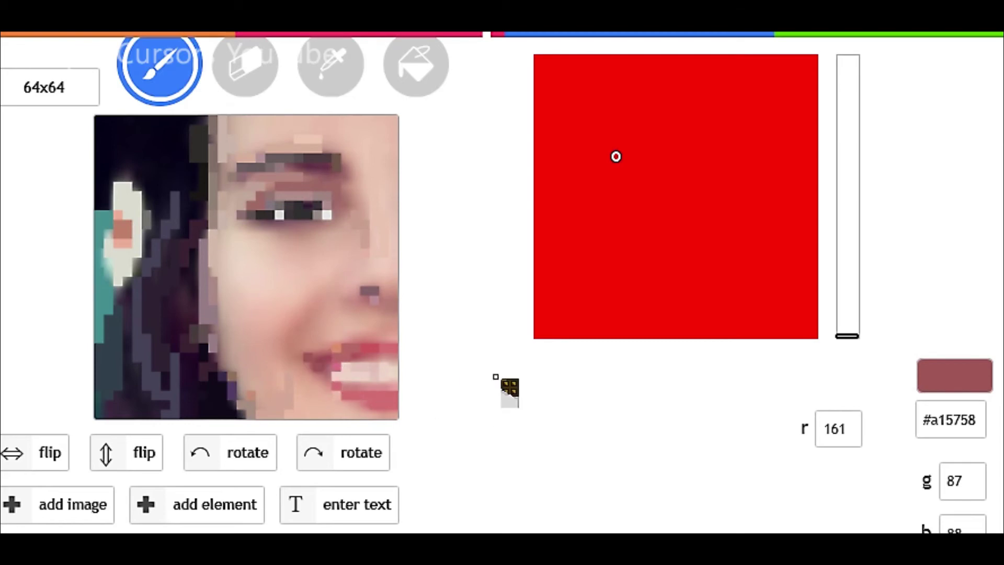
Sample the cheek and eye-shadow tones and paint the area under the eye with #e2bcaa and dusty pink #ccaba7.
{"action": "left_click", "coordinate": [334, 77]}
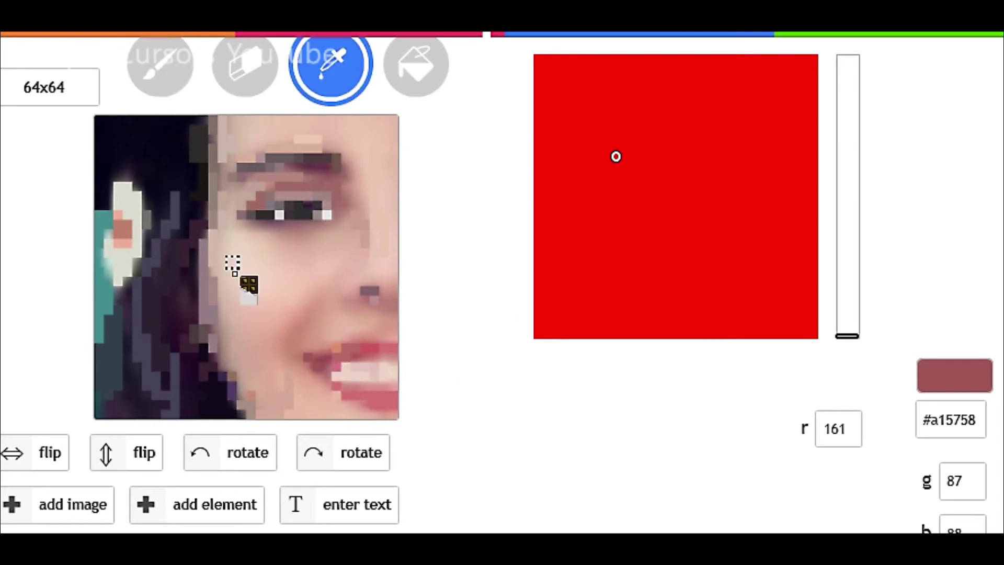
{"action": "left_click", "coordinate": [235, 270]}
{"action": "left_click", "coordinate": [177, 77]}
{"action": "left_click", "coordinate": [333, 76]}
{"action": "left_click", "coordinate": [284, 258], "text": "alt"}
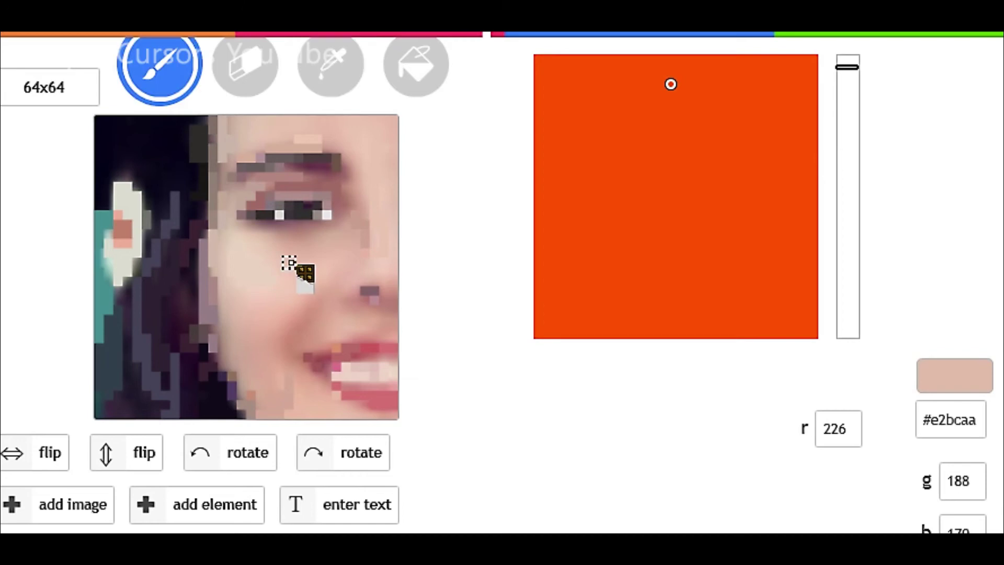
{"action": "left_click", "coordinate": [281, 206], "text": "alt"}
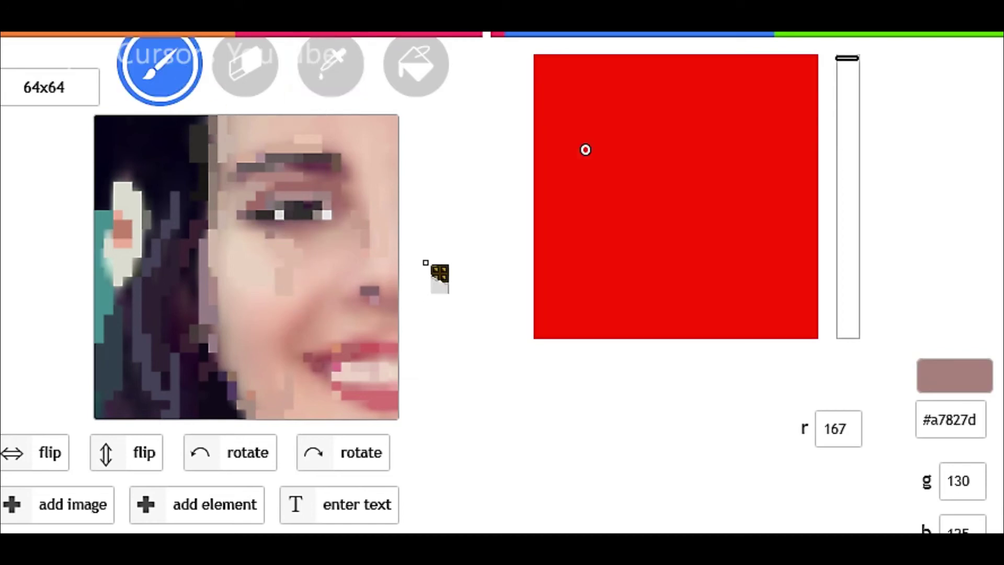
{"action": "left_click", "coordinate": [621, 99]}
{"action": "left_click", "coordinate": [260, 225], "text": "alt"}
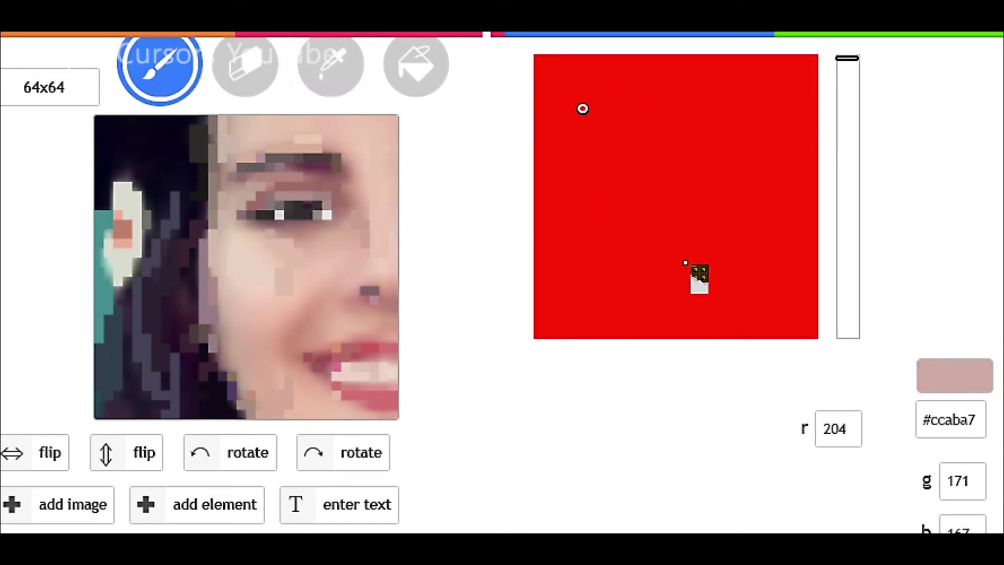
Sample the cheek's skin tone and blend the patch below the eye with light peach #efc6b5.
{"action": "left_click", "coordinate": [325, 86]}
{"action": "left_click", "coordinate": [309, 285]}
{"action": "left_click", "coordinate": [182, 75]}
{"action": "left_click_drag", "start_coordinate": [284, 277], "coordinate": [294, 304]}
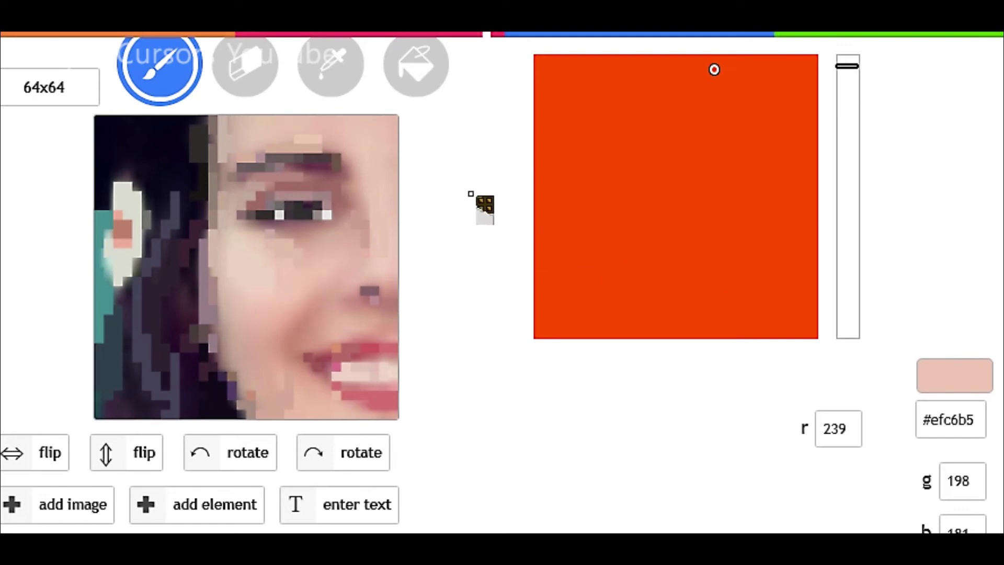
Paint the image's upper-left corner with black #000000 and a white #ffffff L-shaped pointer edge.
{"action": "left_click_drag", "start_coordinate": [609, 261], "coordinate": [527, 342]}
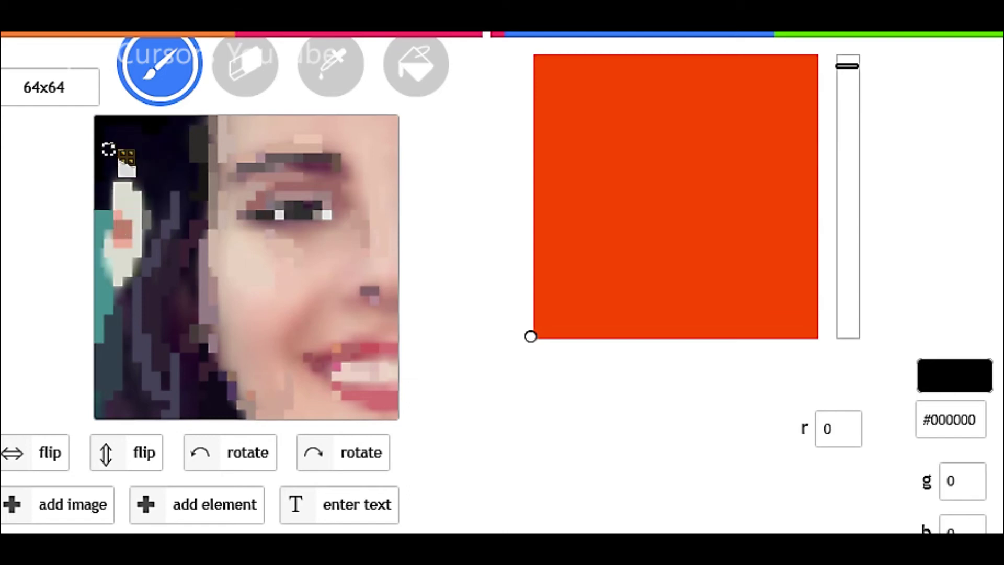
{"action": "left_click_drag", "start_coordinate": [615, 143], "coordinate": [500, 52]}
{"action": "mouse_move", "coordinate": [101, 129]}
{"action": "left_mouse_down"}
{"action": "mouse_move", "coordinate": [108, 154]}
{"action": "mouse_move", "coordinate": [120, 128]}
{"action": "mouse_move", "coordinate": [157, 129]}
{"action": "left_mouse_up"}
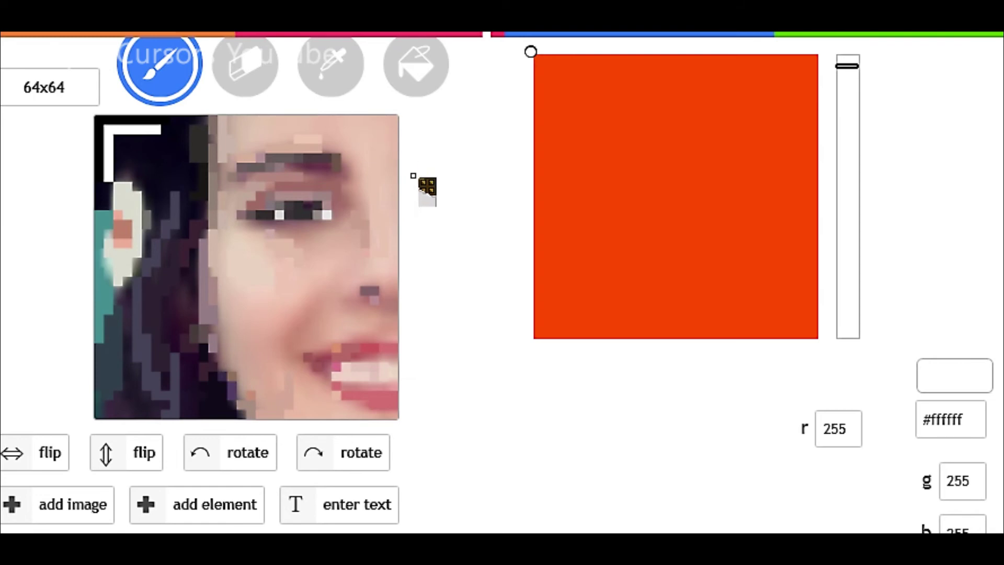
{"action": "mouse_move", "coordinate": [101, 177]}
{"action": "left_mouse_down"}
{"action": "mouse_move", "coordinate": [118, 136]}
{"action": "mouse_move", "coordinate": [157, 119]}
{"action": "left_mouse_up"}
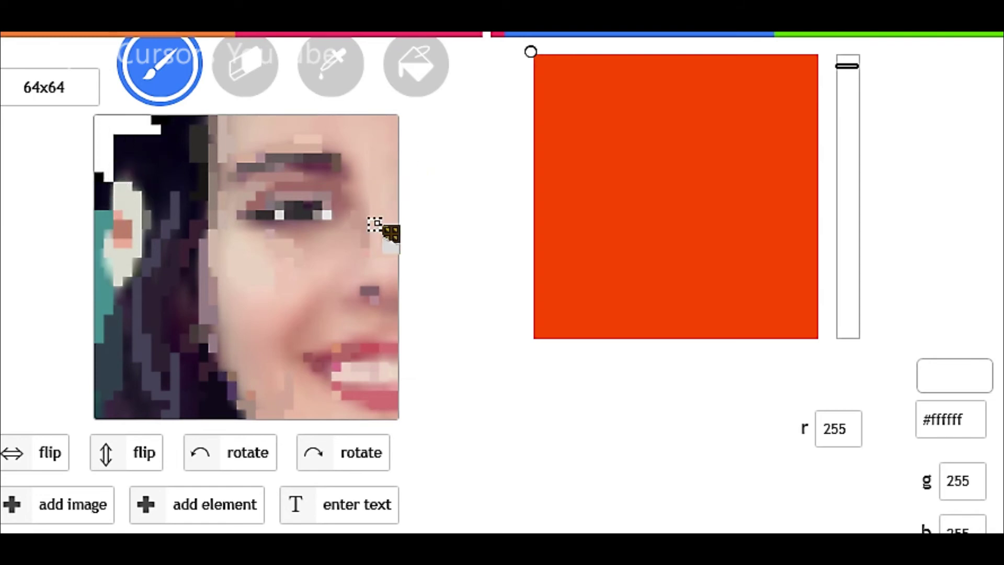
Erase the pixel rows along the image's upper and left edges beyond the white corner to transparency.
{"action": "scroll", "coordinate": [432, 179], "scroll_direction": "down", "scroll_amount": 4}
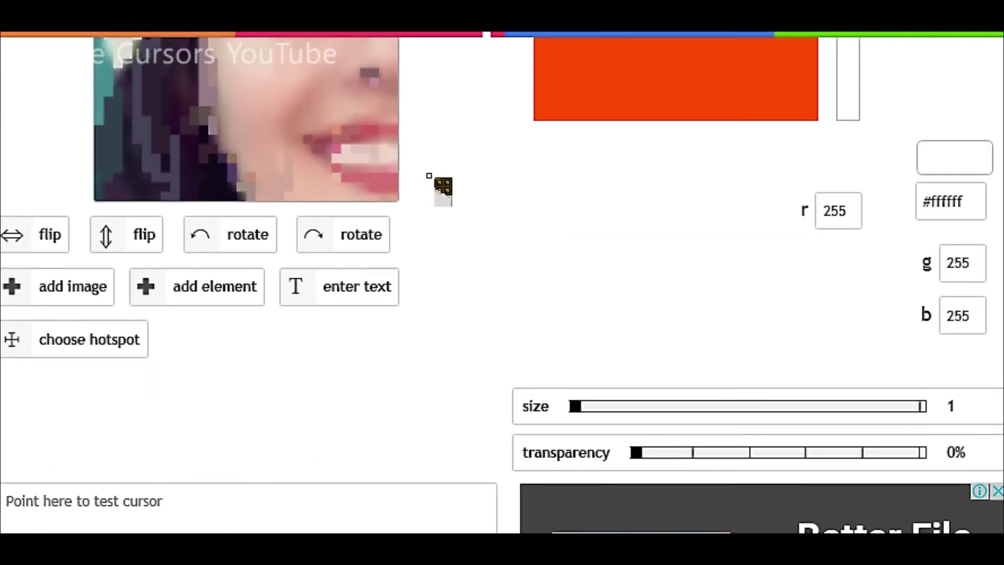
{"action": "scroll", "coordinate": [433, 180], "scroll_direction": "up", "scroll_amount": 4}
{"action": "left_click", "coordinate": [250, 73]}
{"action": "mouse_move", "coordinate": [171, 120]}
{"action": "left_mouse_down"}
{"action": "mouse_move", "coordinate": [382, 135]}
{"action": "mouse_move", "coordinate": [397, 120]}
{"action": "left_mouse_up"}
{"action": "left_click_drag", "start_coordinate": [101, 196], "coordinate": [100, 413]}
{"action": "scroll", "coordinate": [488, 451], "scroll_direction": "down", "scroll_amount": 1}
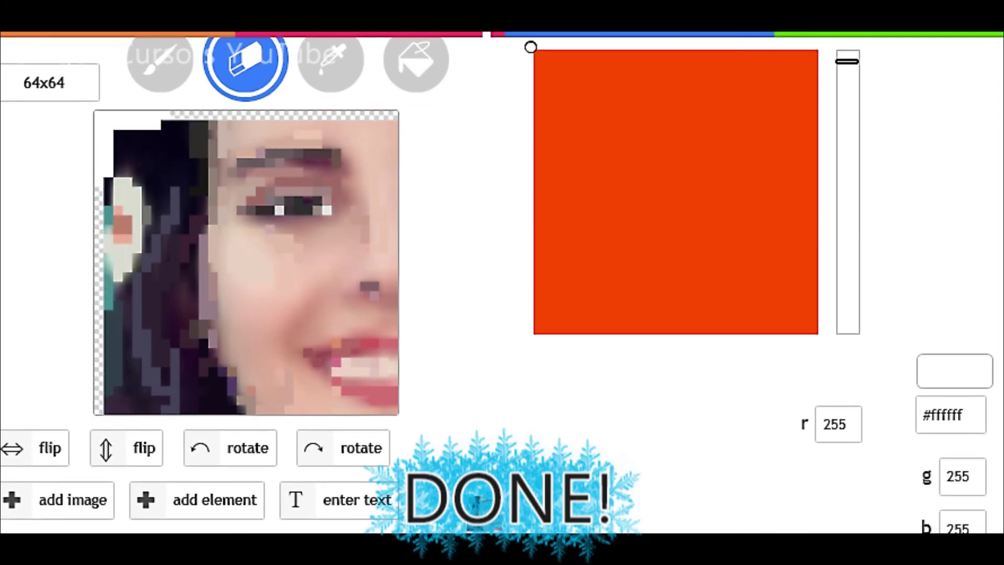